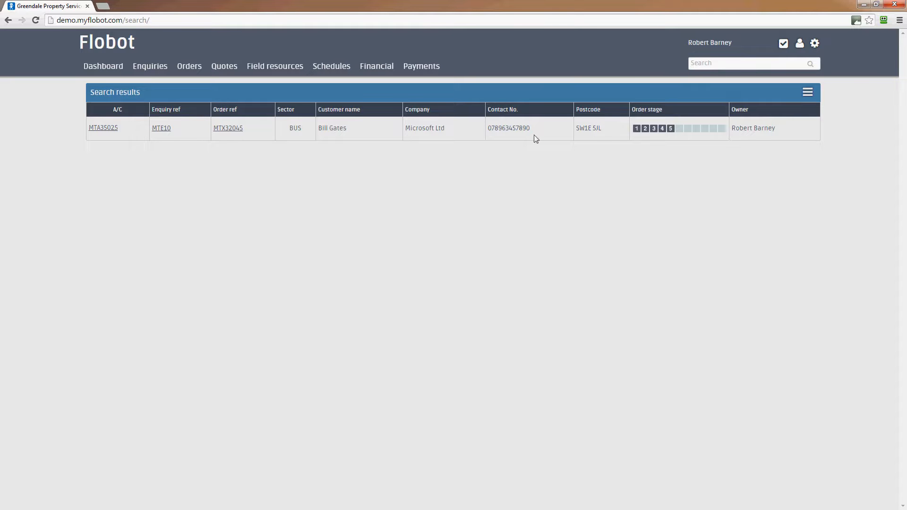
click(98, 129)
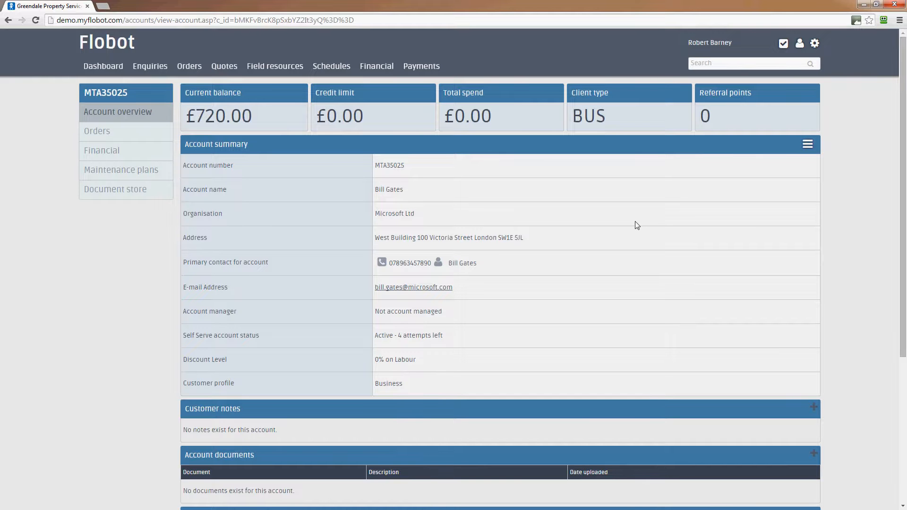
click(101, 133)
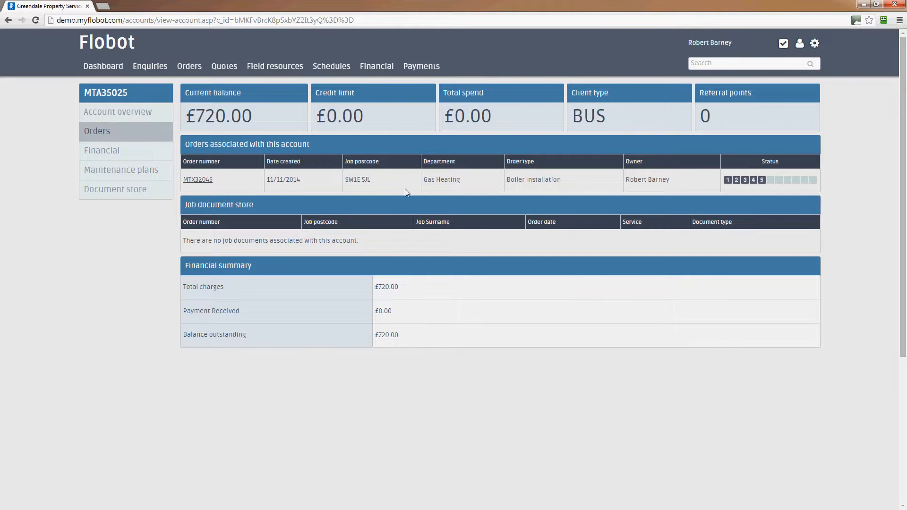
click(202, 180)
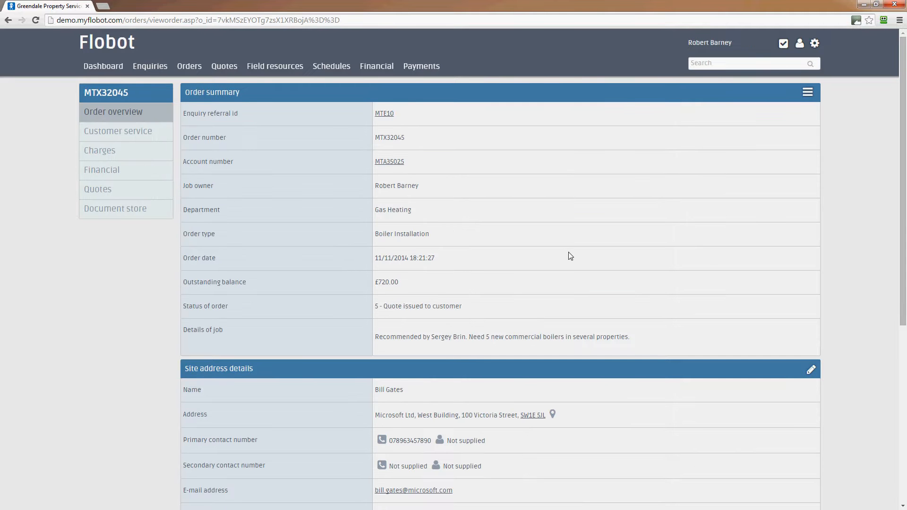
scroll(571, 256, down, 5)
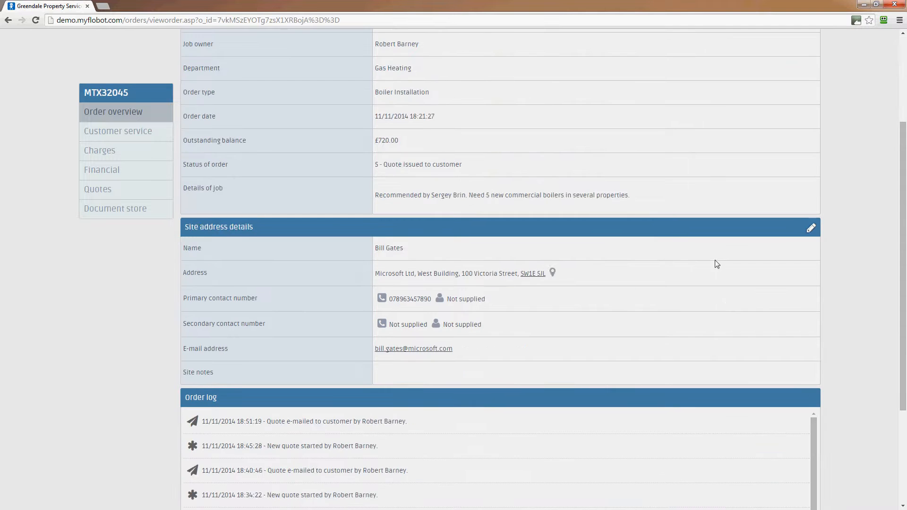
scroll(729, 264, down, 1)
drag(812, 327, 812, 285)
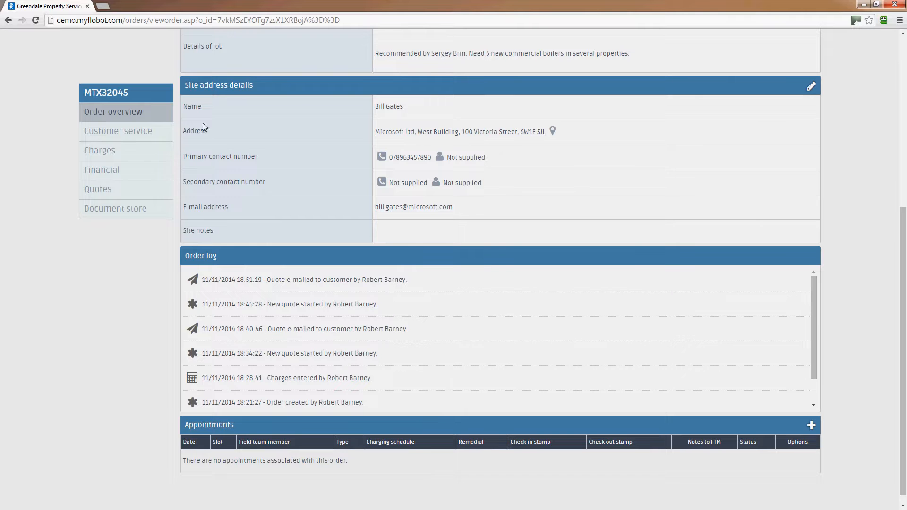
click(116, 187)
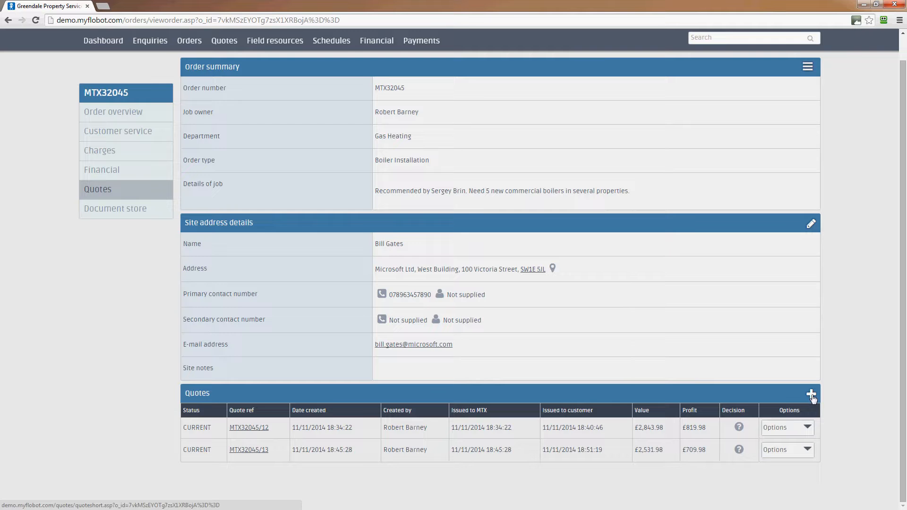
click(806, 69)
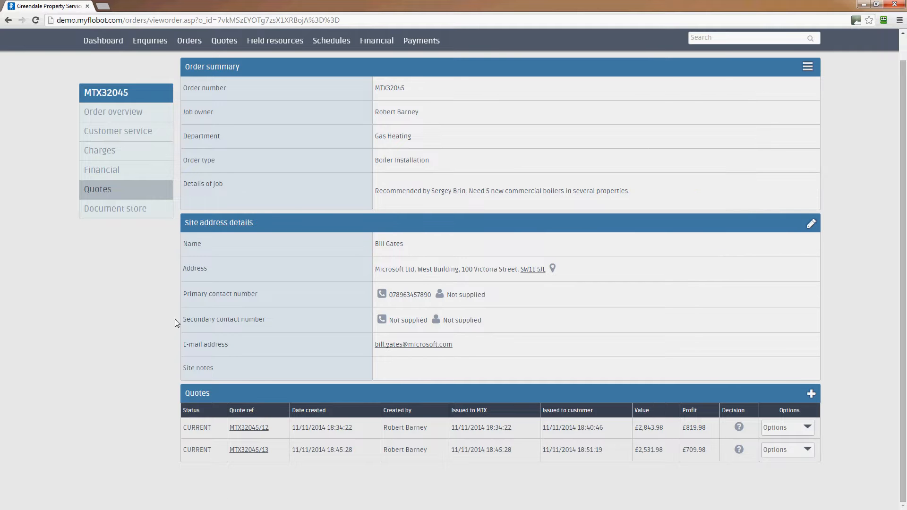
Step: Save a new quote summarised 'Build to a new internal heating system', estimated at 5 days
click(811, 395)
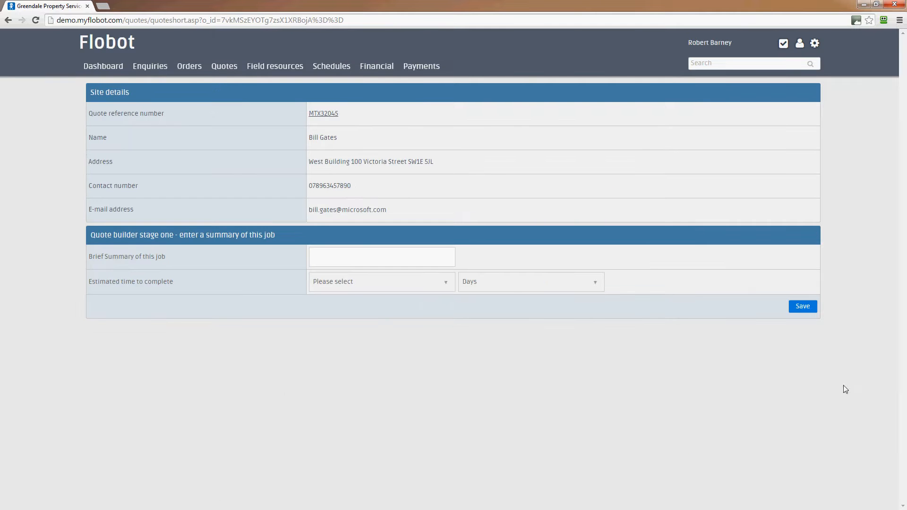
click(360, 250)
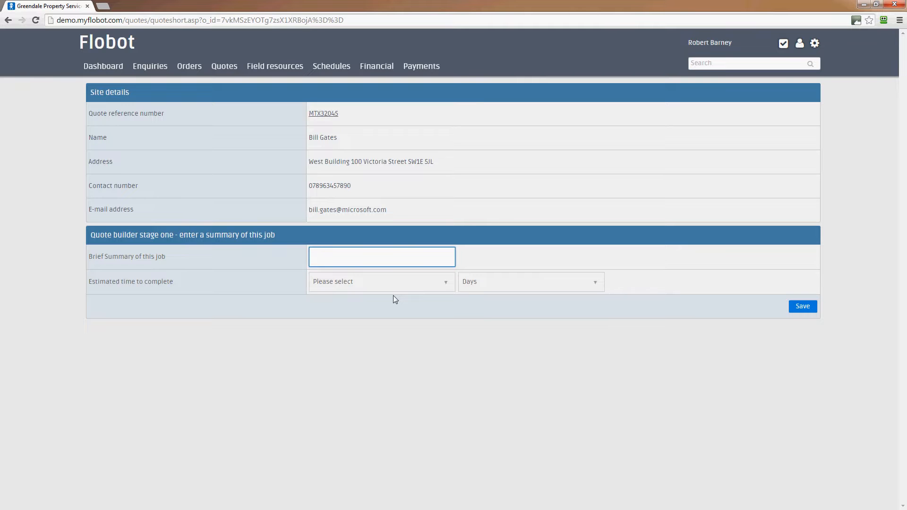
text(Build to a new jonternal heating system)
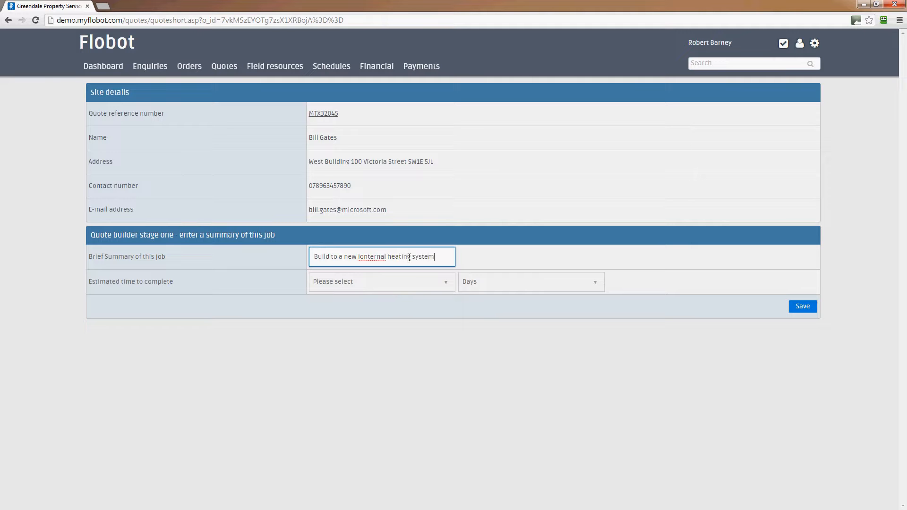
click(366, 257)
key(BackSpace)
click(409, 286)
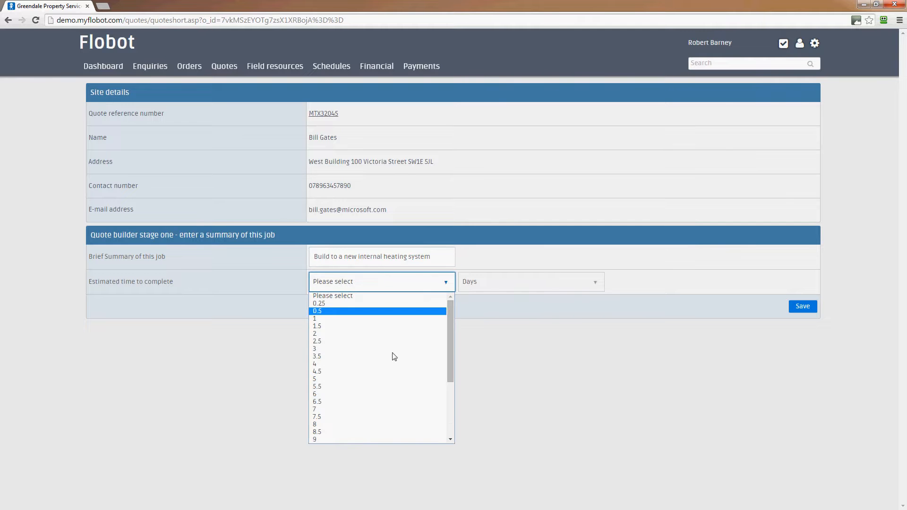
click(370, 379)
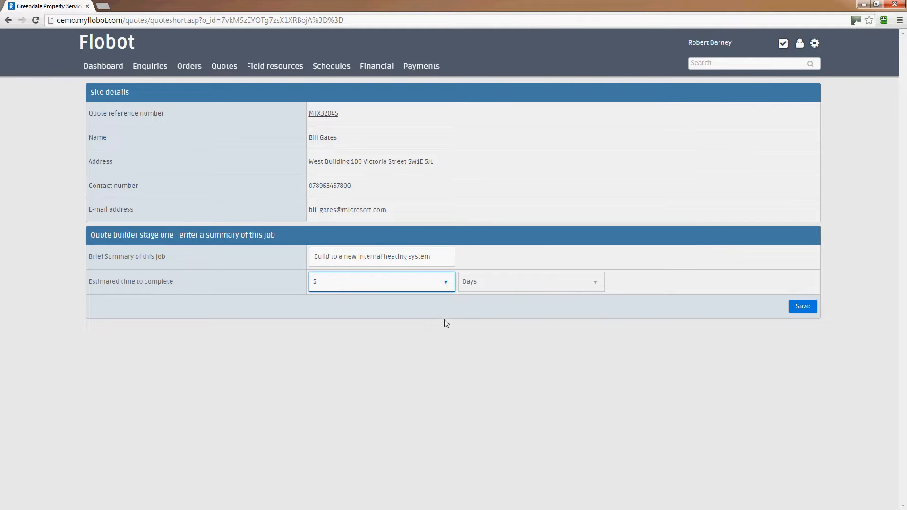
click(803, 306)
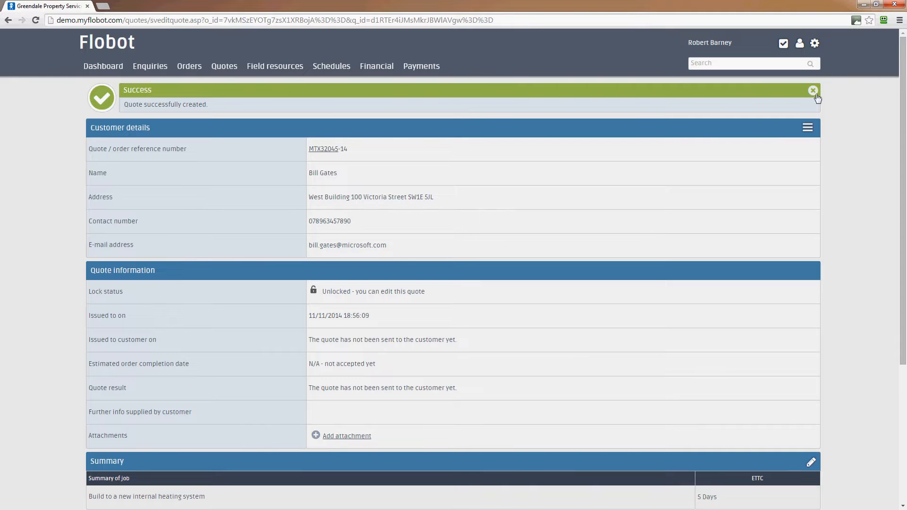
Step: Add a blank cost line in the quote's Quote information panel
scroll(488, 116, down, 5)
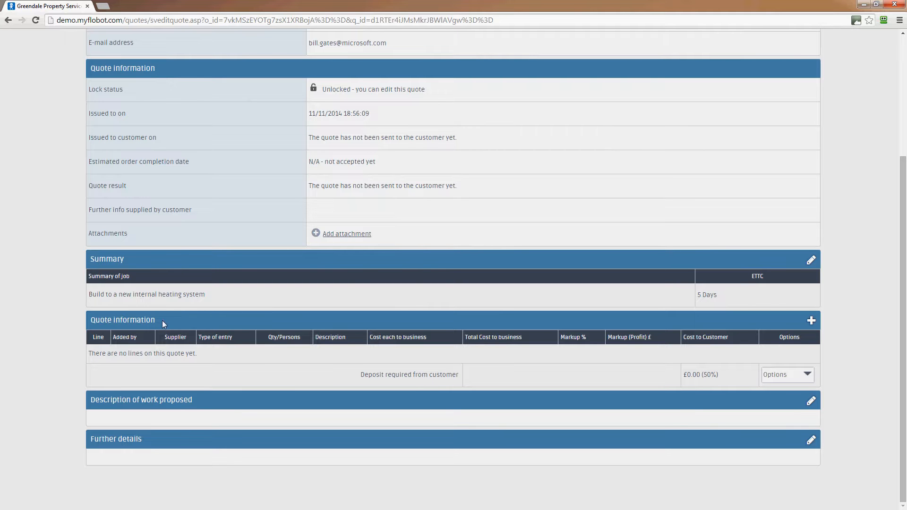
click(811, 324)
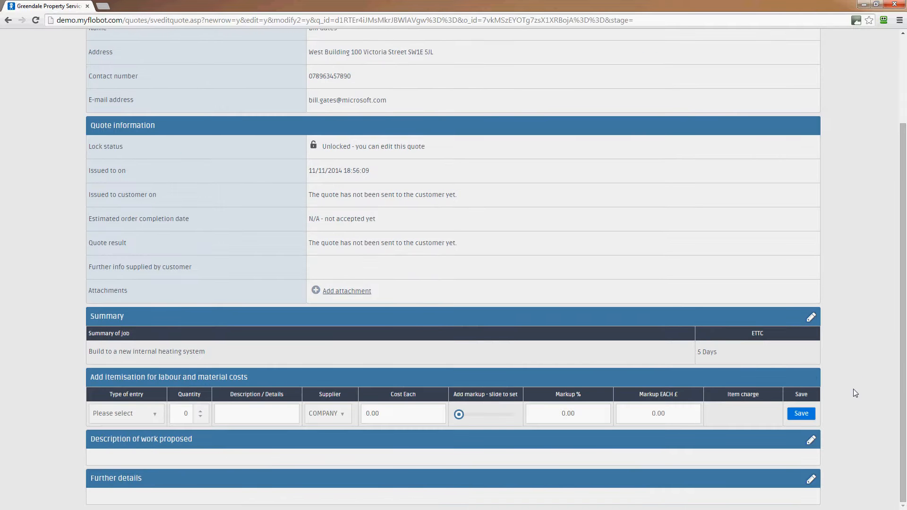
Step: Make the line a Labour entry for 'Gas engineers', 2 persons over 5 days
click(134, 419)
click(132, 420)
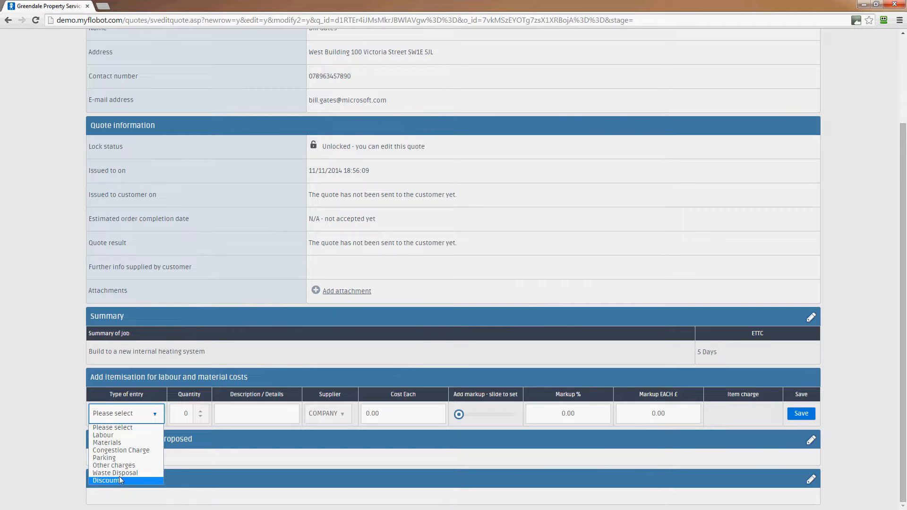
click(121, 434)
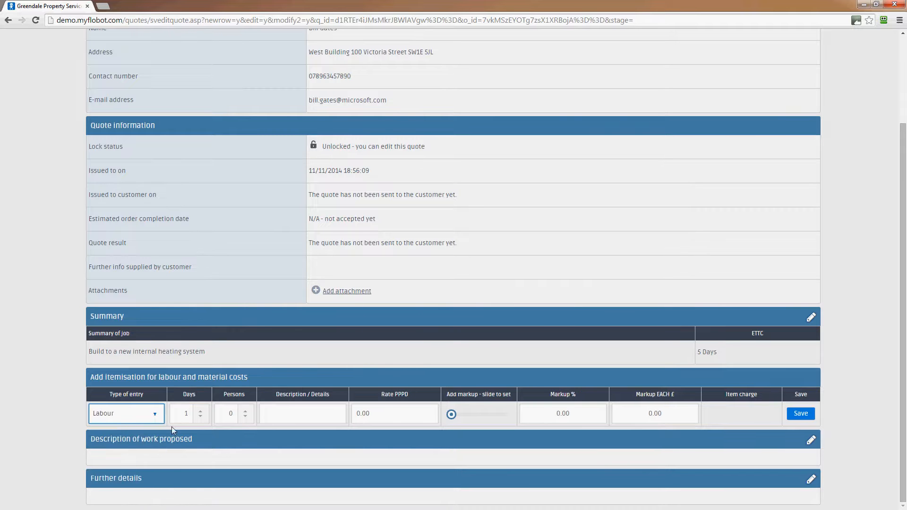
click(199, 415)
text(4)
click(245, 411)
click(244, 411)
click(293, 413)
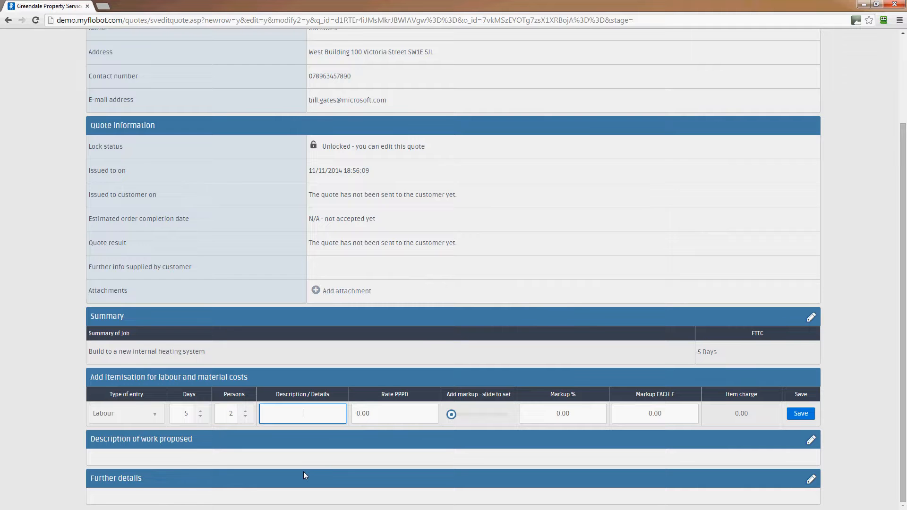
text(Gas engineers)
Step: Set the rate to 150 per person per day with a £100 markup each, and save
click(407, 413)
drag(407, 413, 348, 420)
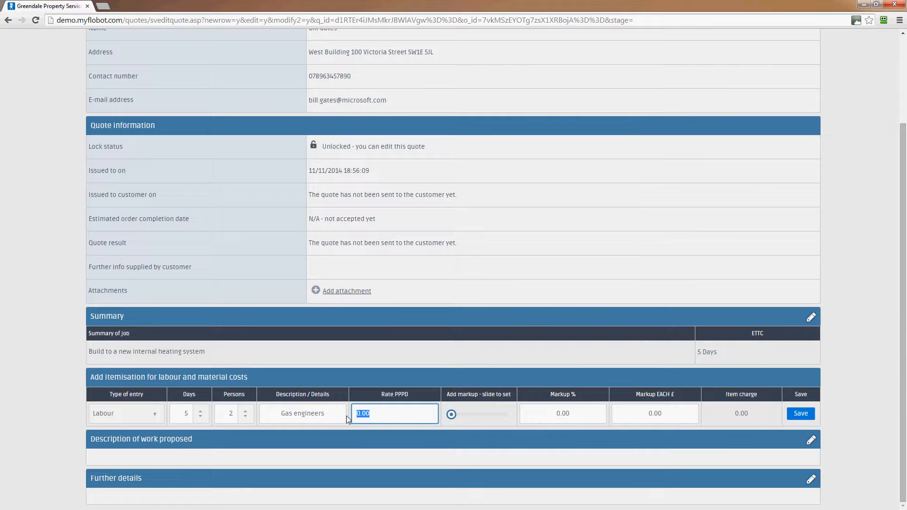
text(150)
mouse_move(452, 414)
mouse_down()
mouse_move(484, 415)
mouse_move(451, 415)
mouse_up()
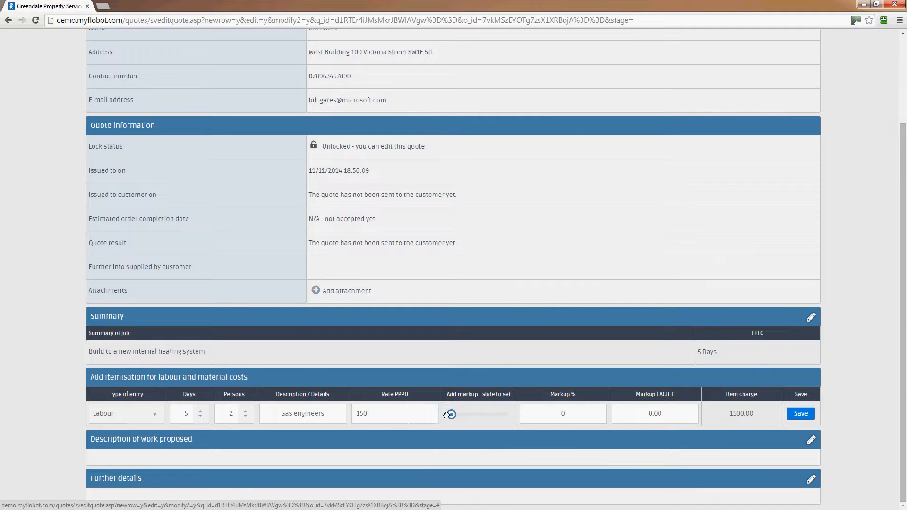
click(549, 420)
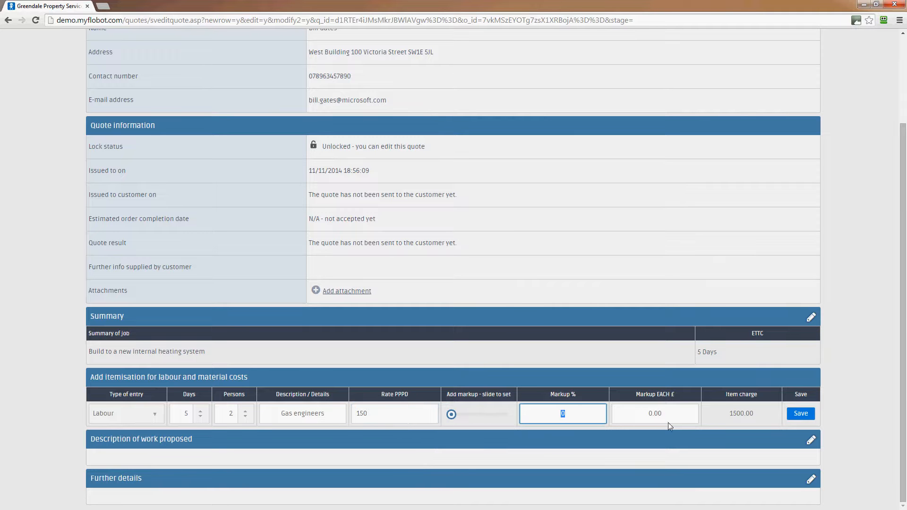
click(622, 414)
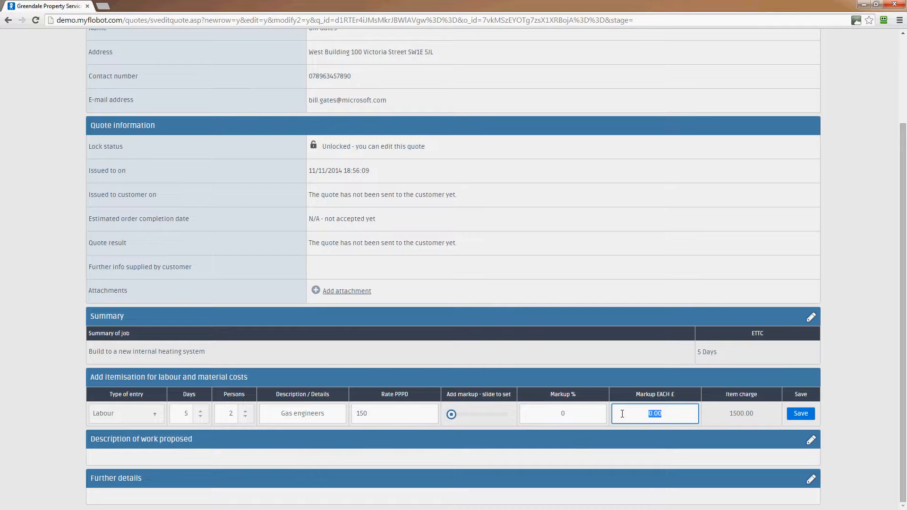
text(100)
click(804, 415)
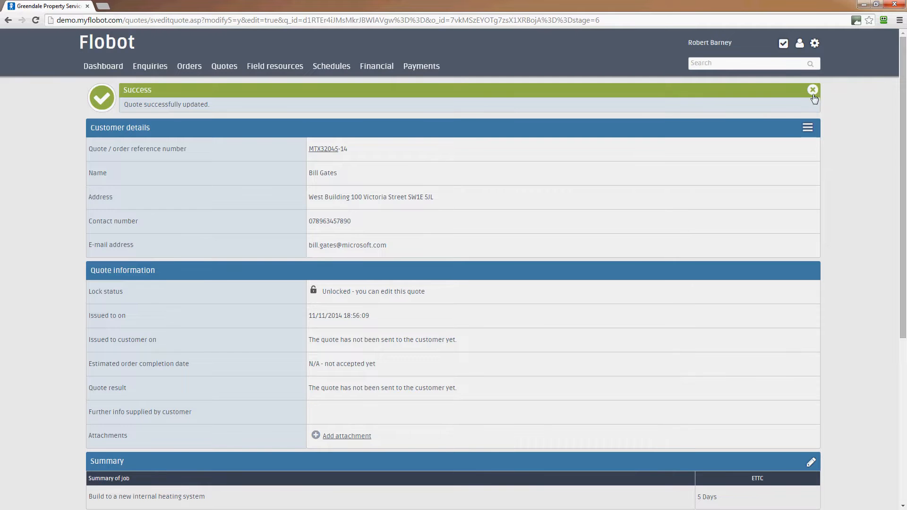
Step: Check the £3,000.06 VAT-inclusive total and add another blank cost line
click(813, 90)
scroll(831, 124, down, 5)
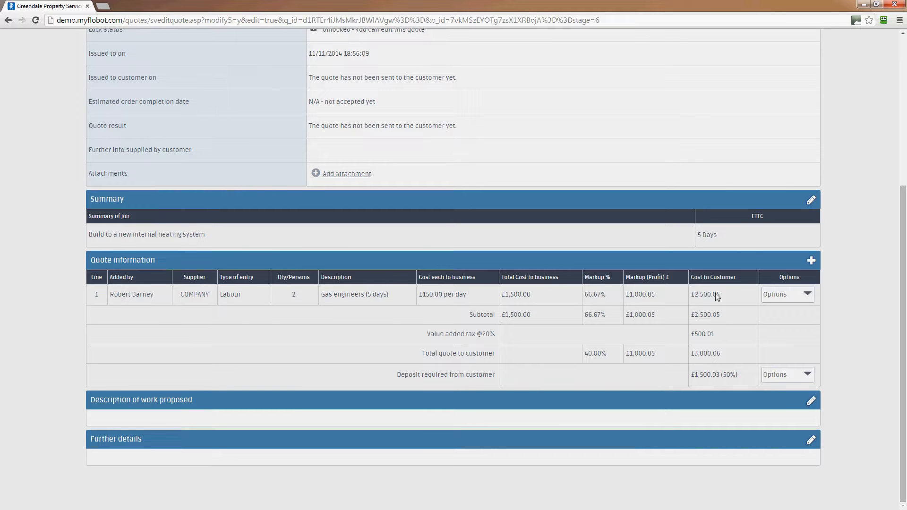
click(812, 260)
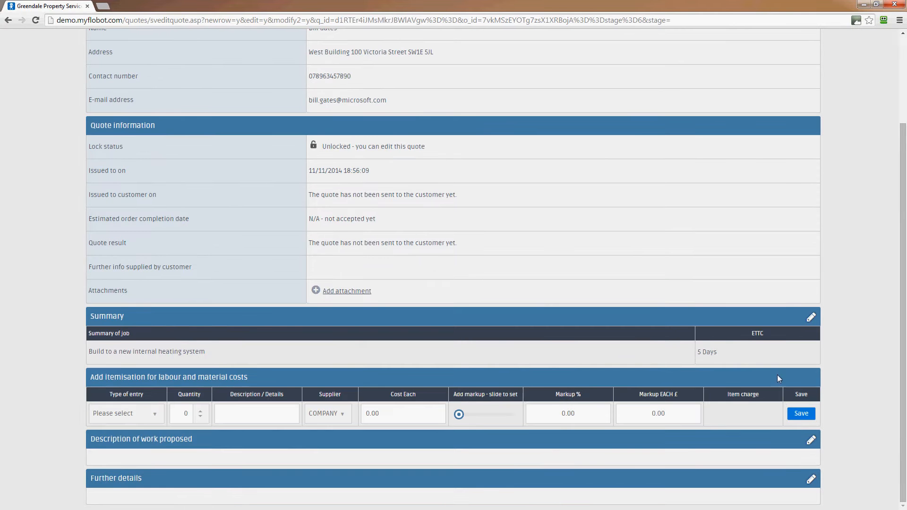
Step: Make the line a Materials entry for a 'Massive boiler' supplied by COMPANY
click(149, 416)
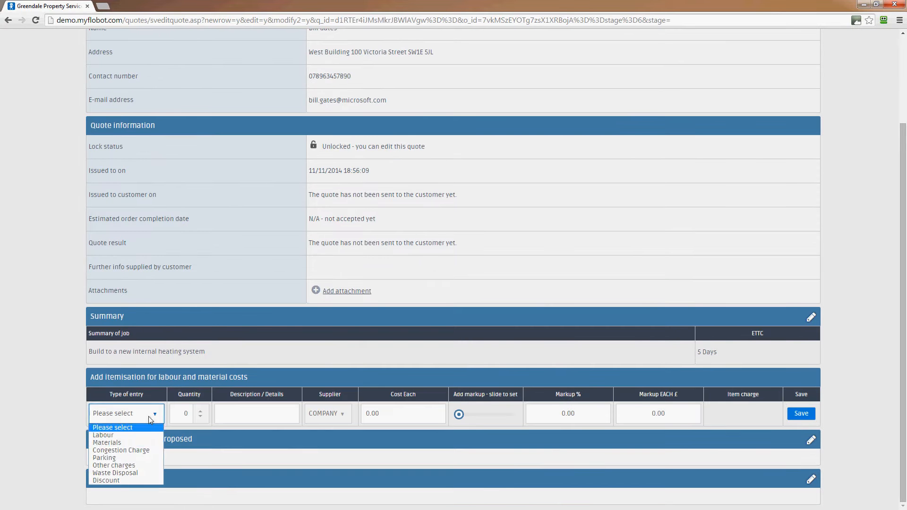
click(132, 443)
click(201, 411)
click(246, 415)
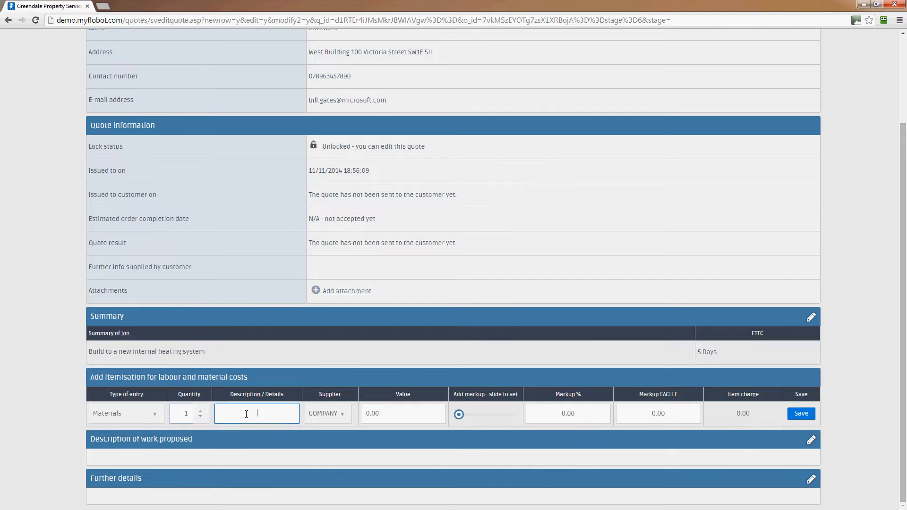
text(Massive boiler)
click(347, 417)
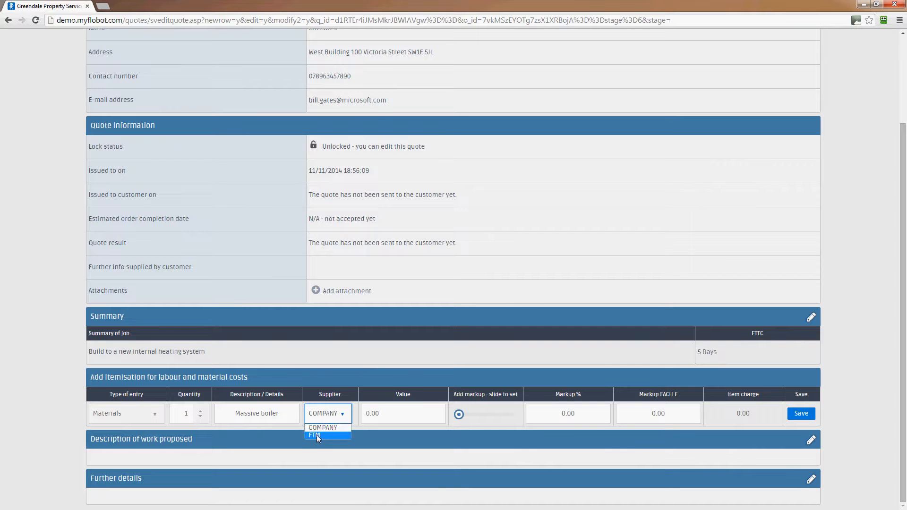
click(347, 414)
Step: Give the boiler a value of 9000 with a 5000 markup each, and save
click(346, 415)
key(Tab)
text(9000)
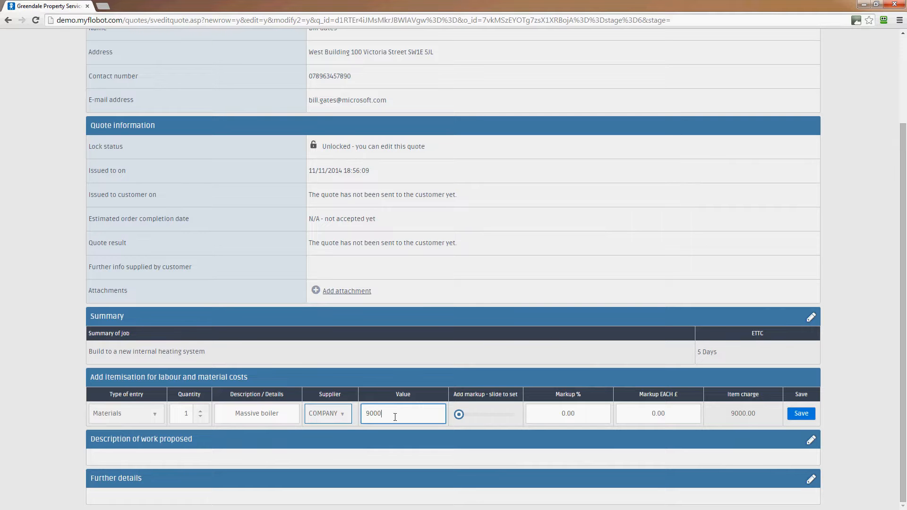
click(628, 414)
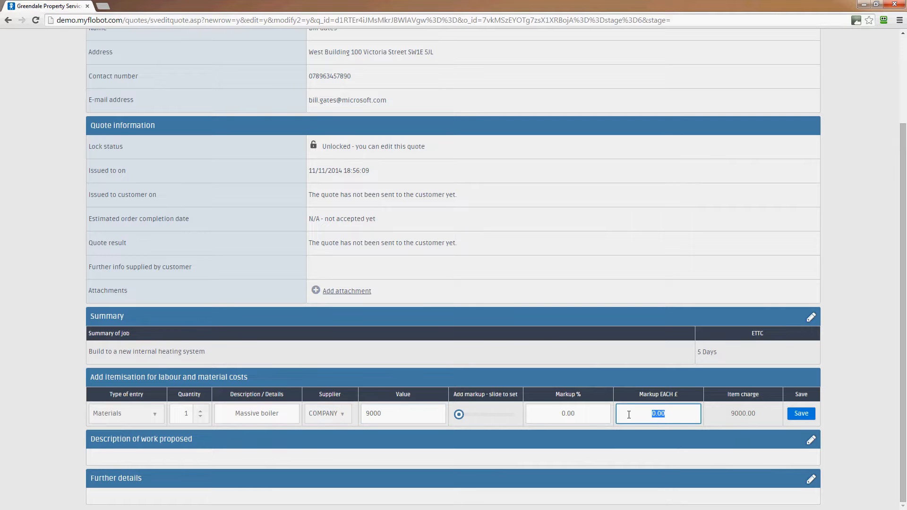
text(5000)
click(801, 413)
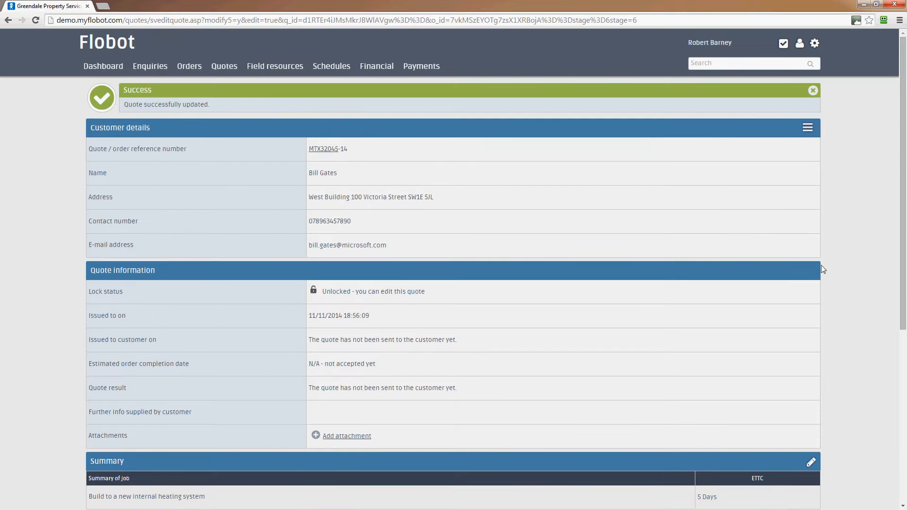
Step: Review the markup, £6,000.45 profit and £19,800.54 total and deposit actions, then add another line
scroll(839, 127, down, 1)
scroll(839, 128, down, 5)
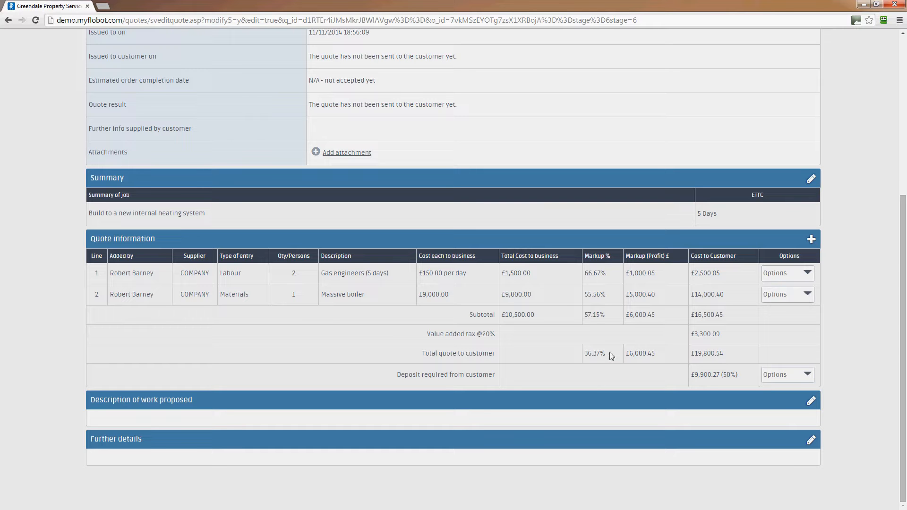
drag(610, 354, 584, 355)
click(651, 369)
drag(659, 354, 625, 354)
click(659, 388)
drag(730, 352, 631, 351)
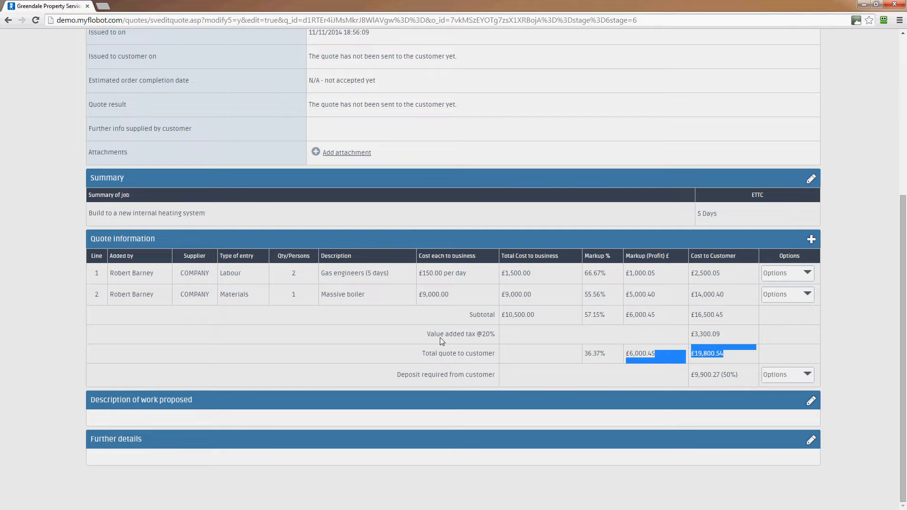
click(723, 337)
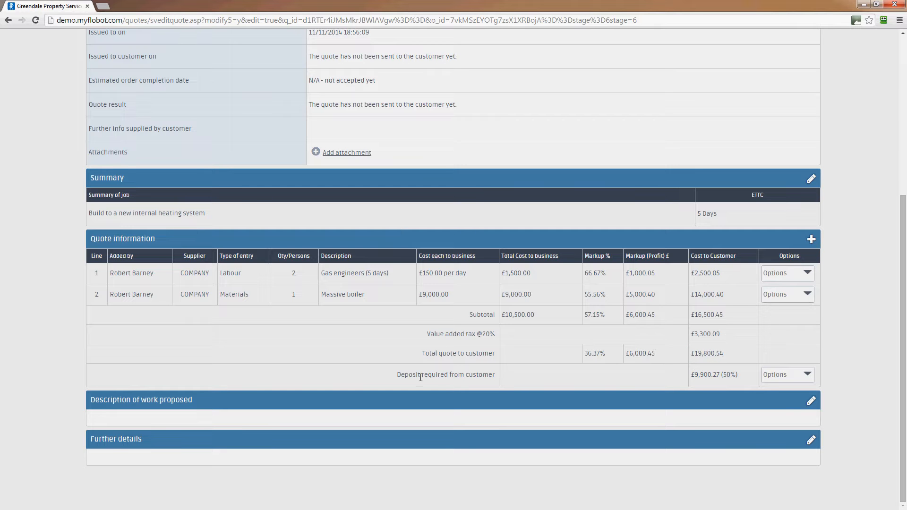
click(794, 378)
click(811, 239)
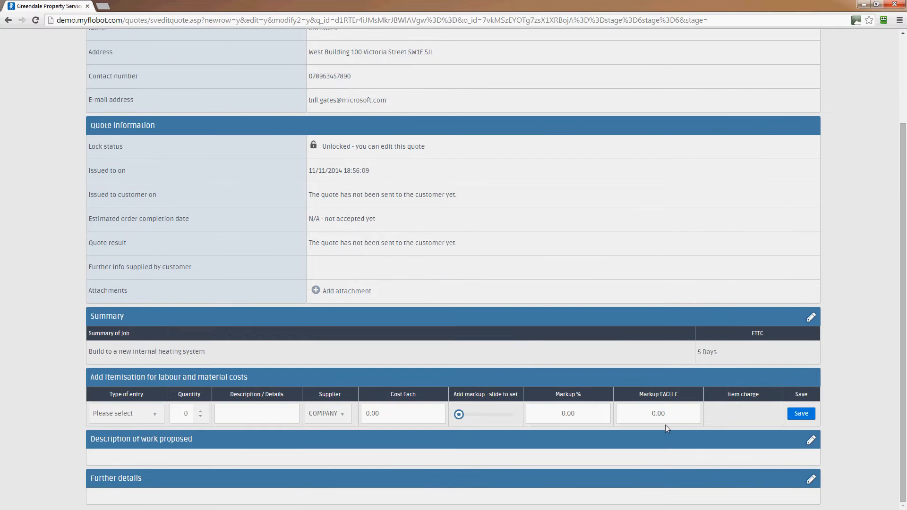
Step: Make the line a Waste Disposal entry, quantity 1, 'wate disposal of old boiler', supplier COMPANY
click(143, 416)
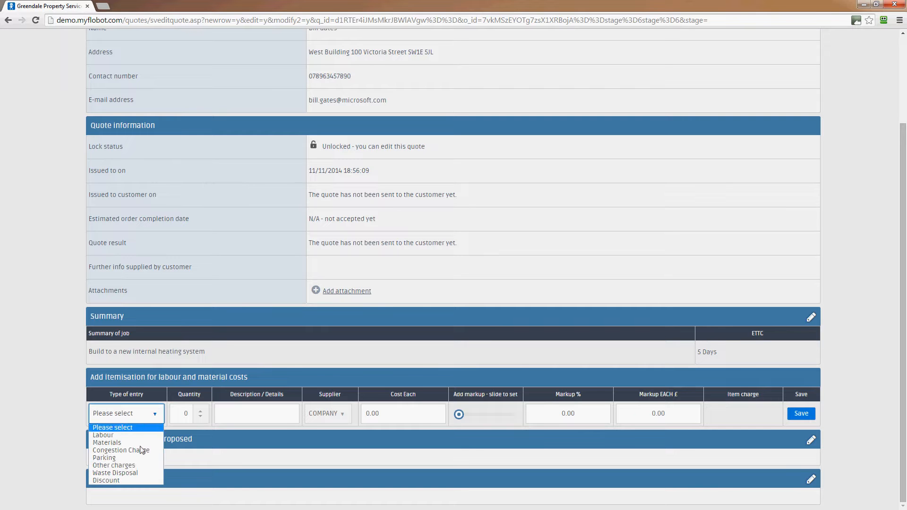
click(116, 473)
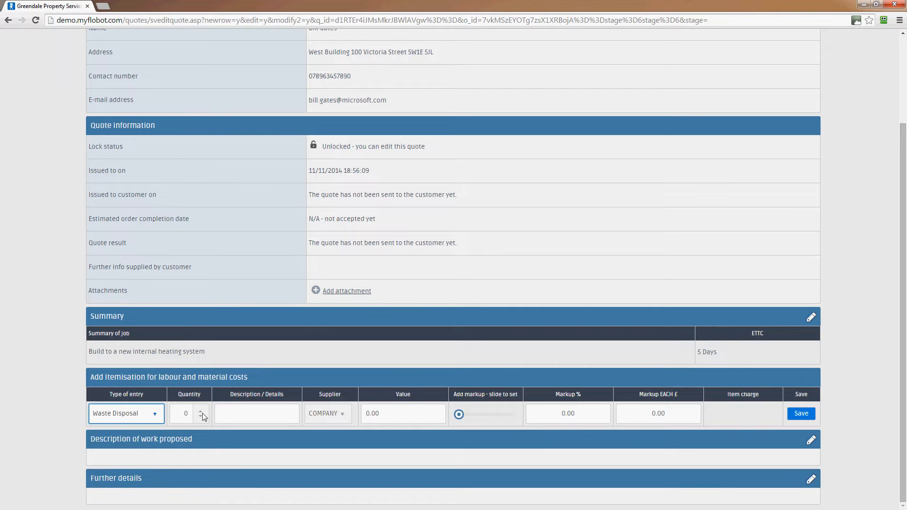
click(202, 413)
click(248, 416)
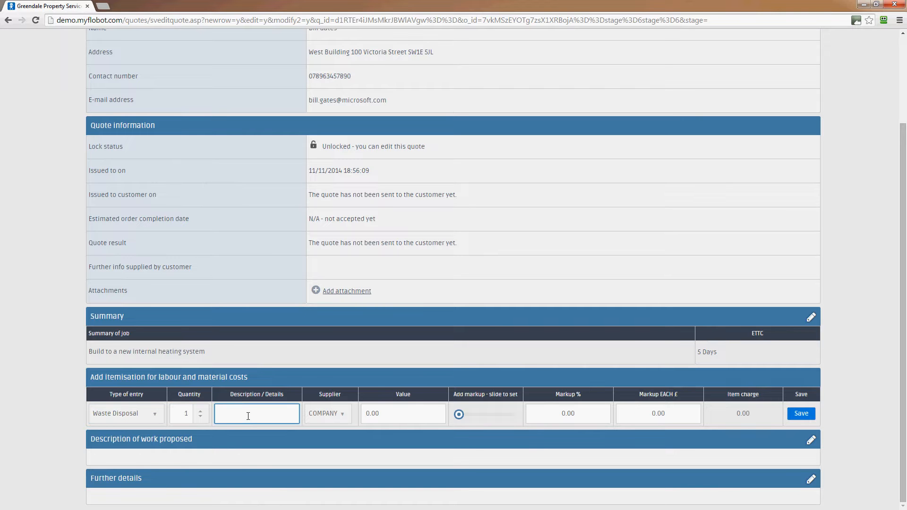
text(wate disposal of old boiler)
click(348, 415)
click(339, 429)
Step: Set its value to £500 with a £500 markup each and save, bringing the total to £21,000.54
click(402, 416)
drag(403, 415, 348, 416)
text(500)
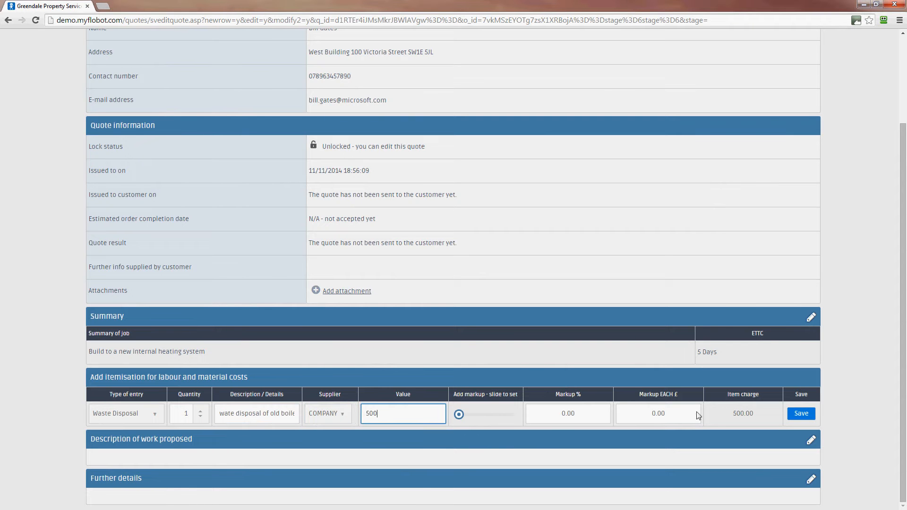
drag(680, 414, 623, 407)
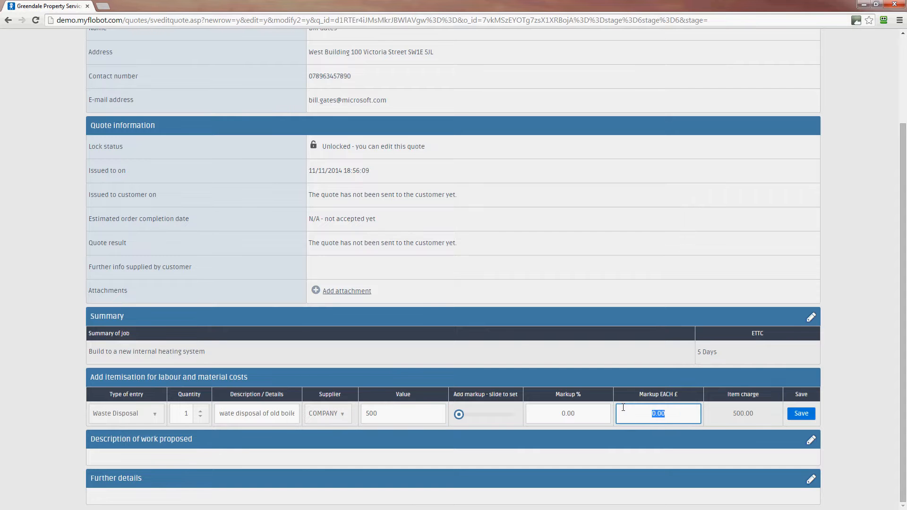
text(500)
click(800, 419)
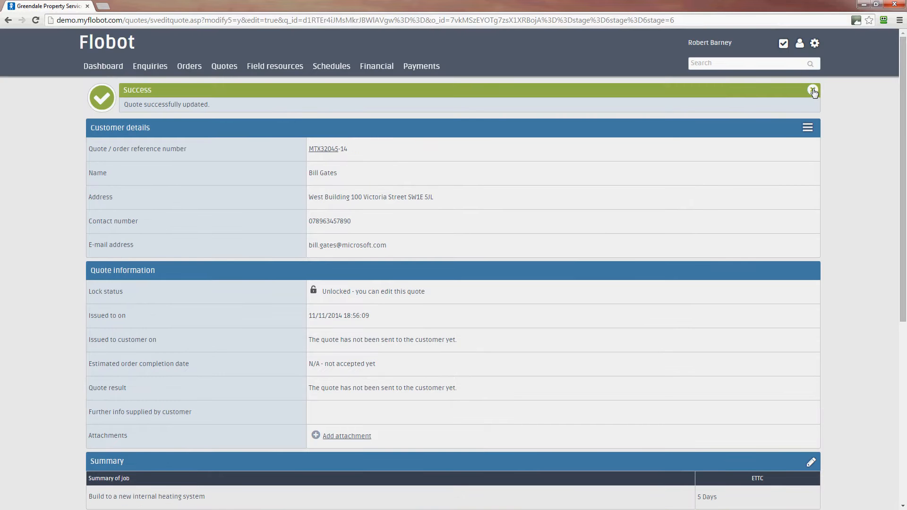
click(814, 92)
scroll(872, 339, down, 6)
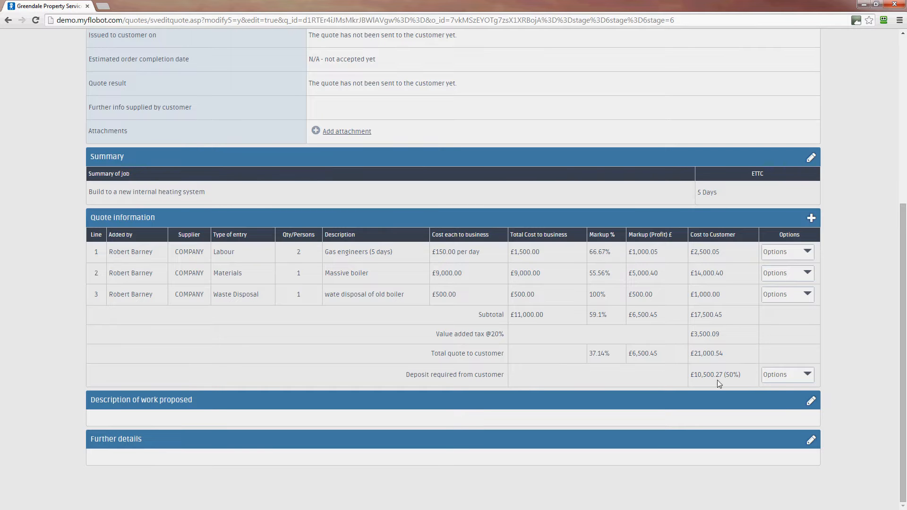
Step: Enter 'To build a new boiler system.' as the description of work proposed and save it
click(811, 402)
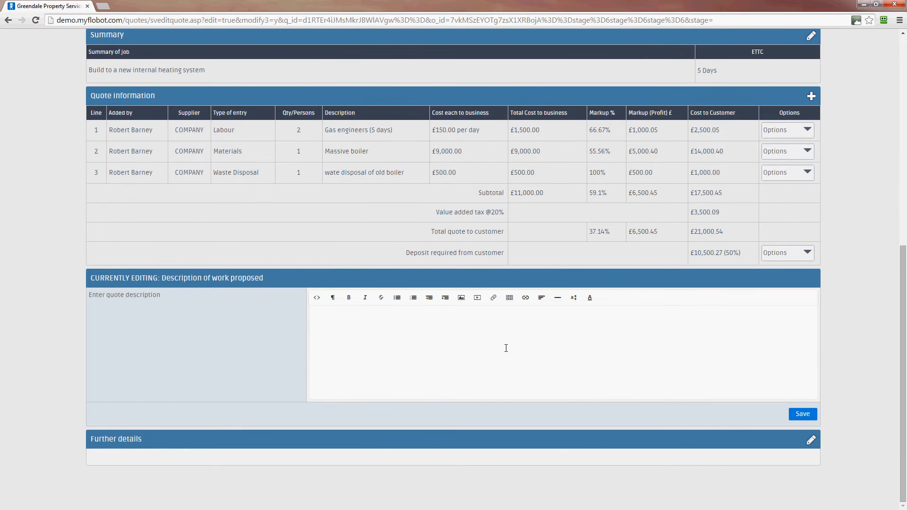
text(To build a new boiler system.)
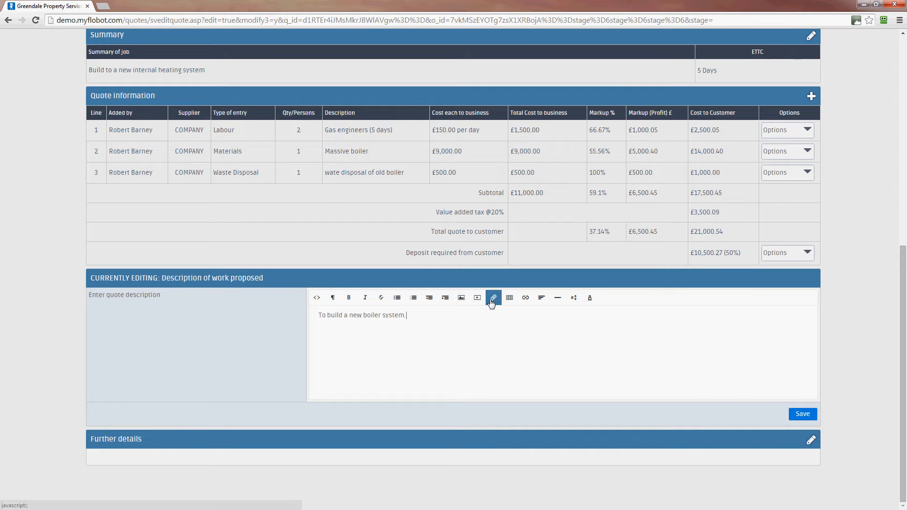
click(802, 412)
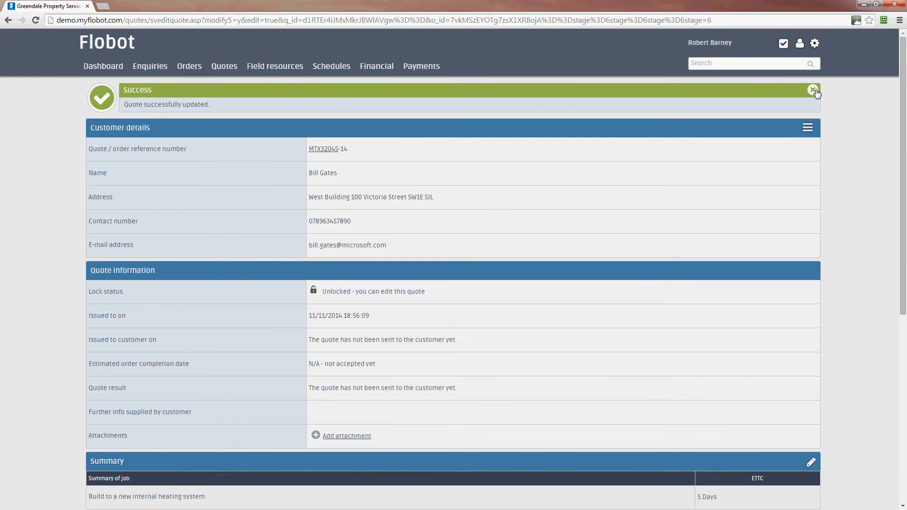
scroll(868, 172, down, 7)
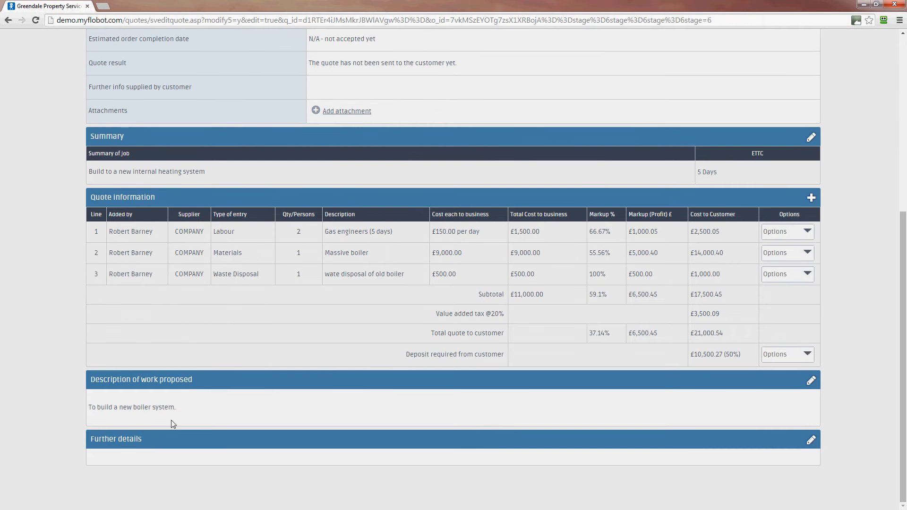
Step: Save a further details note offering installation on Tuesday if the customer confirms by Monday
click(812, 442)
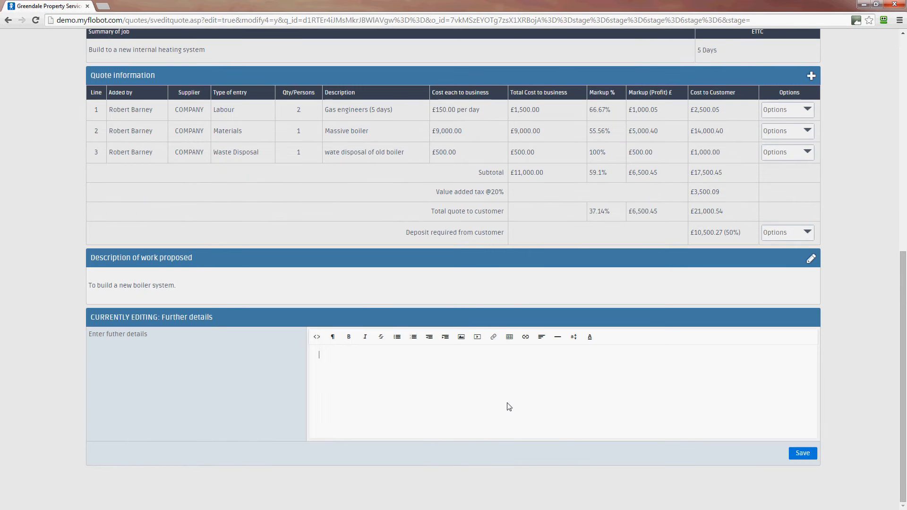
text(I can install this nnew systemn for you on T)
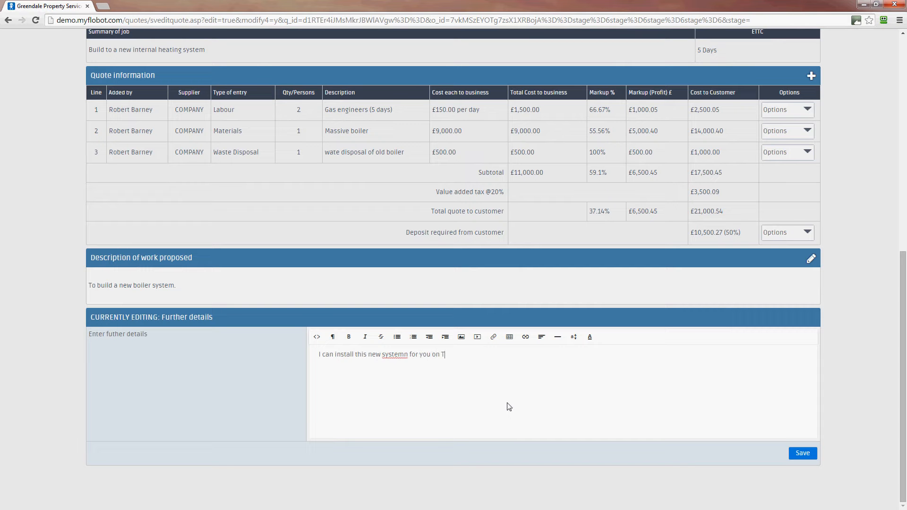
text(uesday if you let me knoe bu Monday)
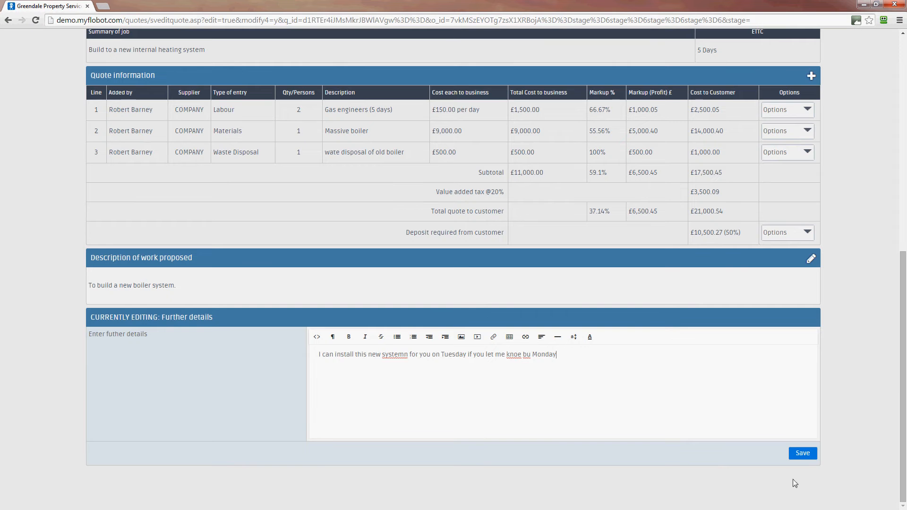
click(803, 453)
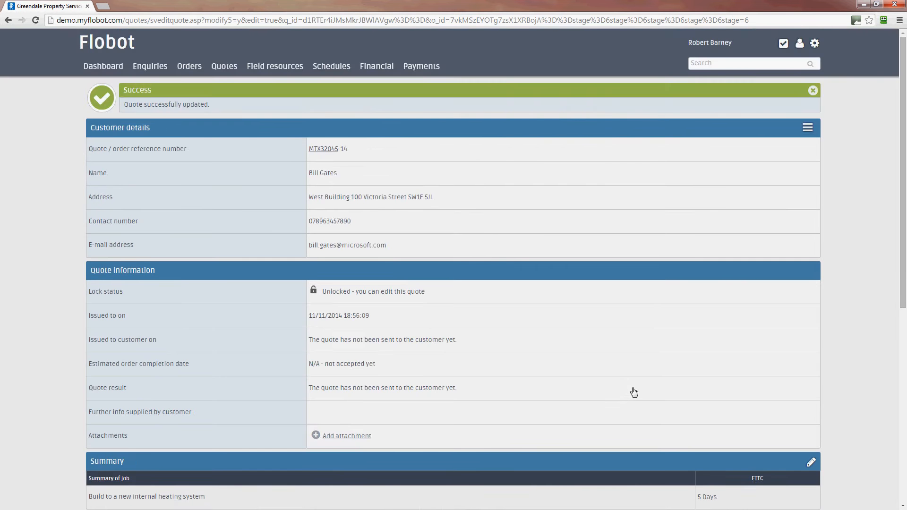
Step: Dismiss the success banner and look over the updated quote
scroll(633, 392, down, 2)
scroll(639, 391, up, 2)
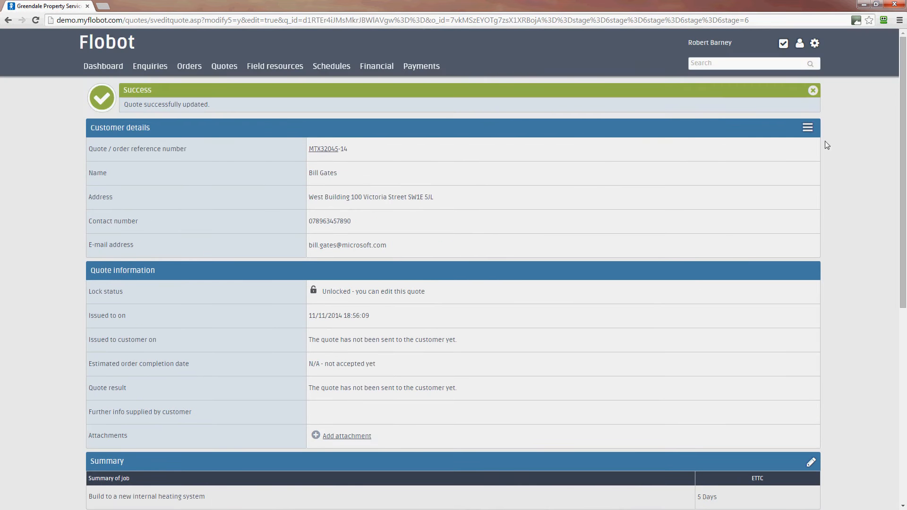
click(811, 90)
scroll(785, 205, down, 6)
scroll(805, 316, down, 1)
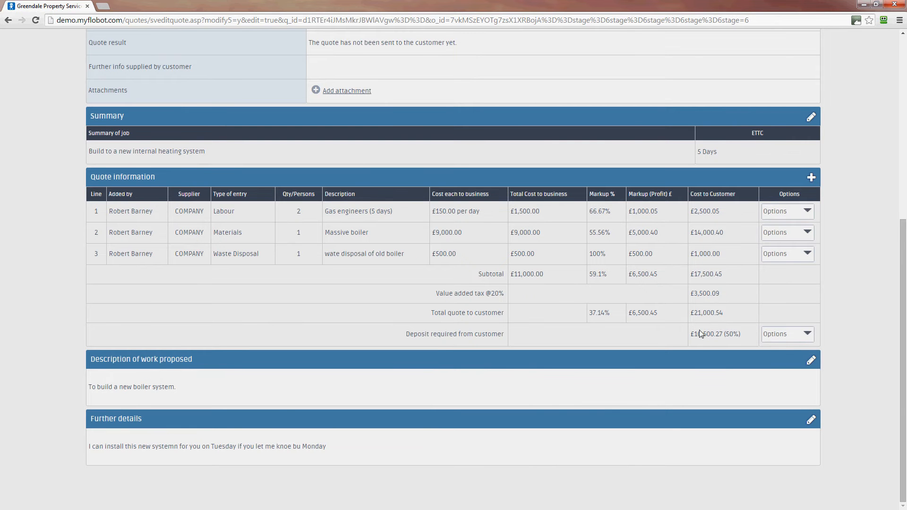
scroll(865, 327, up, 4)
scroll(864, 321, up, 2)
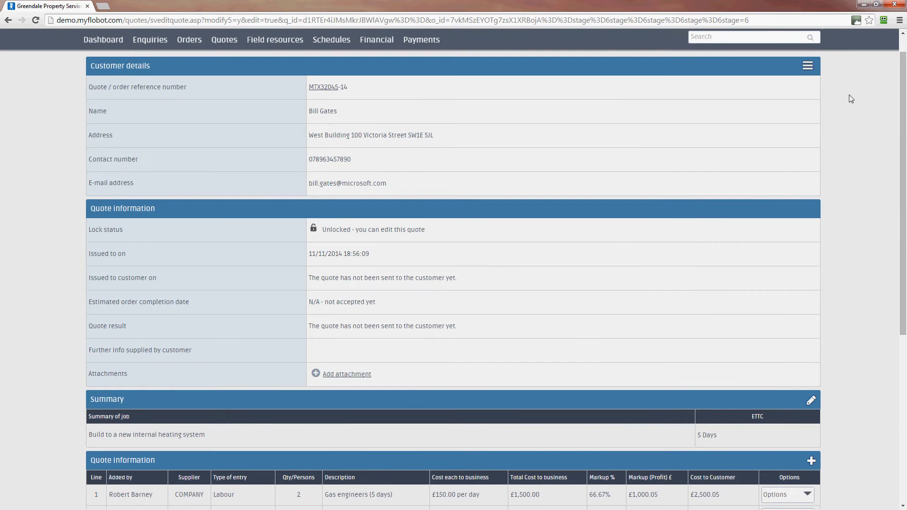
Step: Preview the quote as the customer sees it, checking the £21,000.54 total, £10,500.27 deposit and further details
click(809, 69)
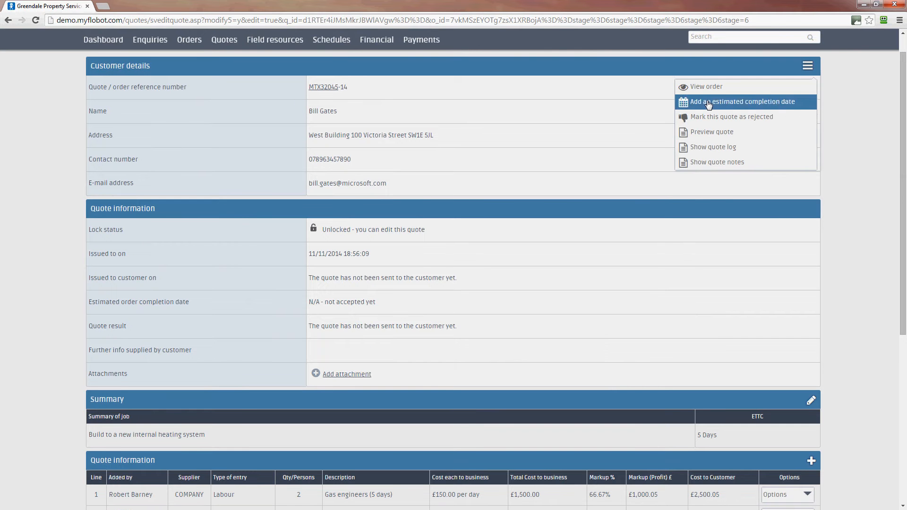
click(710, 136)
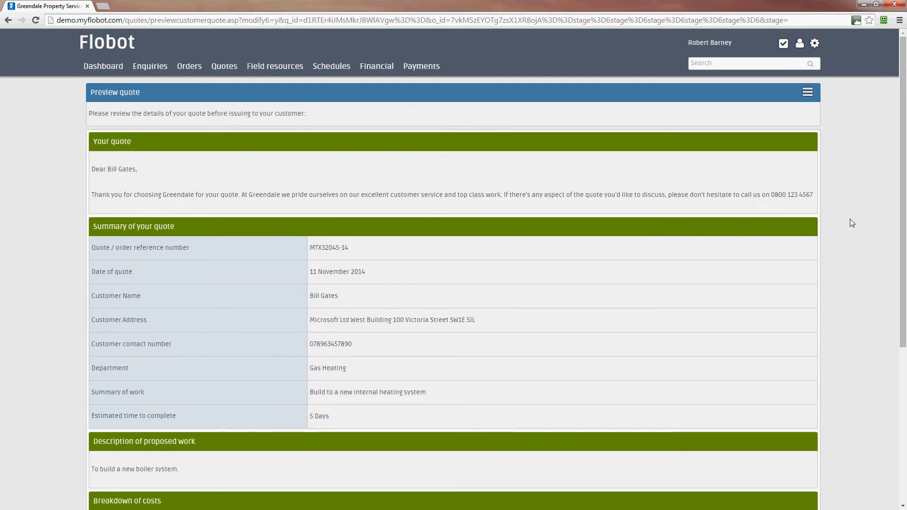
scroll(903, 344, down, 3)
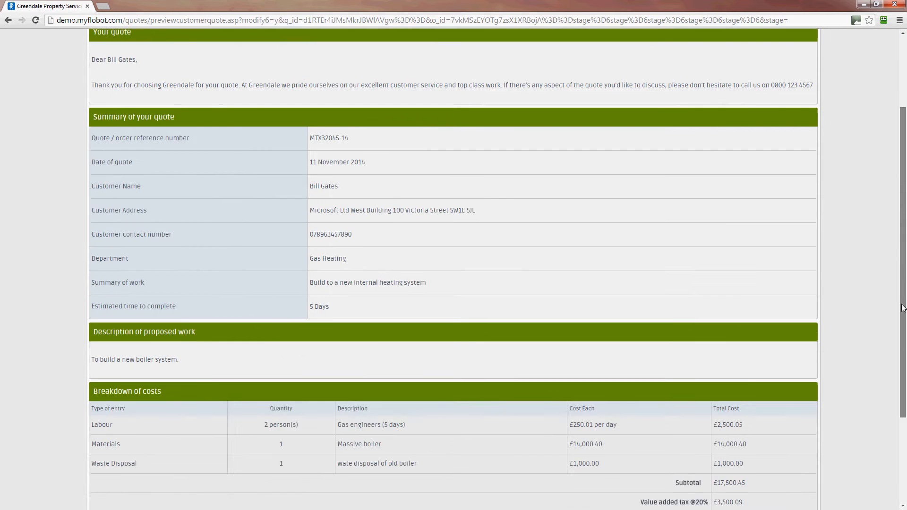
scroll(903, 344, down, 2)
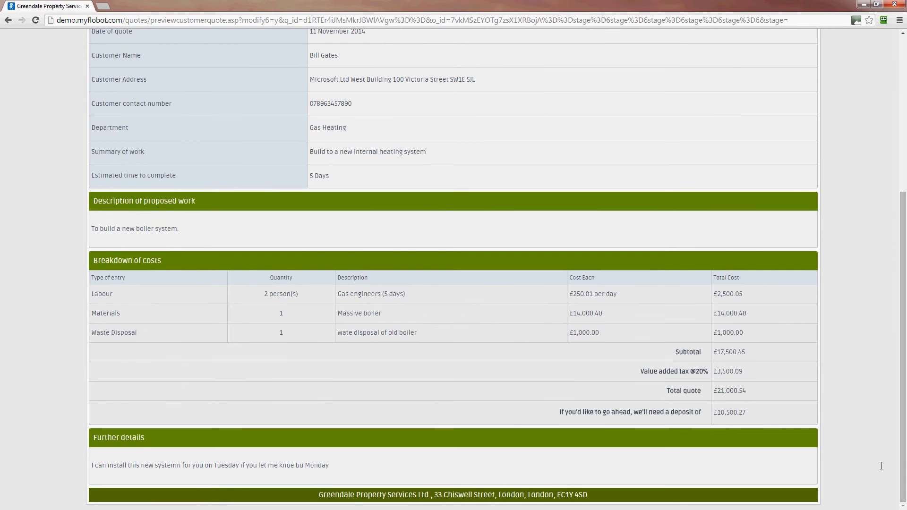
drag(905, 444, 905, 357)
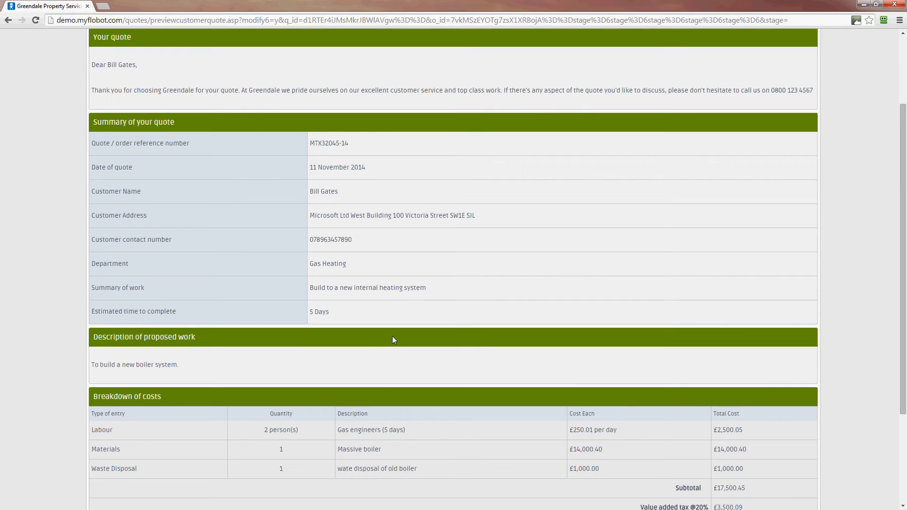
scroll(393, 336, down, 1)
scroll(393, 338, down, 2)
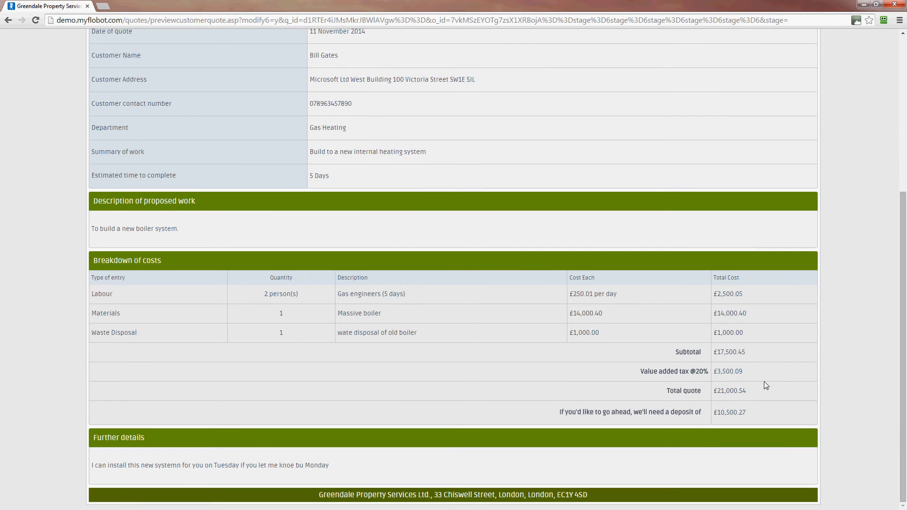
scroll(762, 361, up, 5)
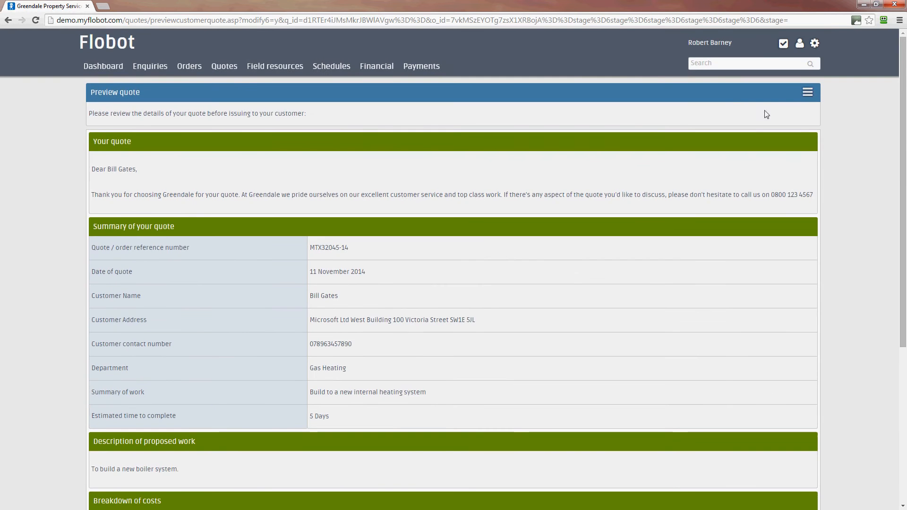
Step: E-mail the quote to the customer, adding a Cc row and keeping the default subject
click(807, 92)
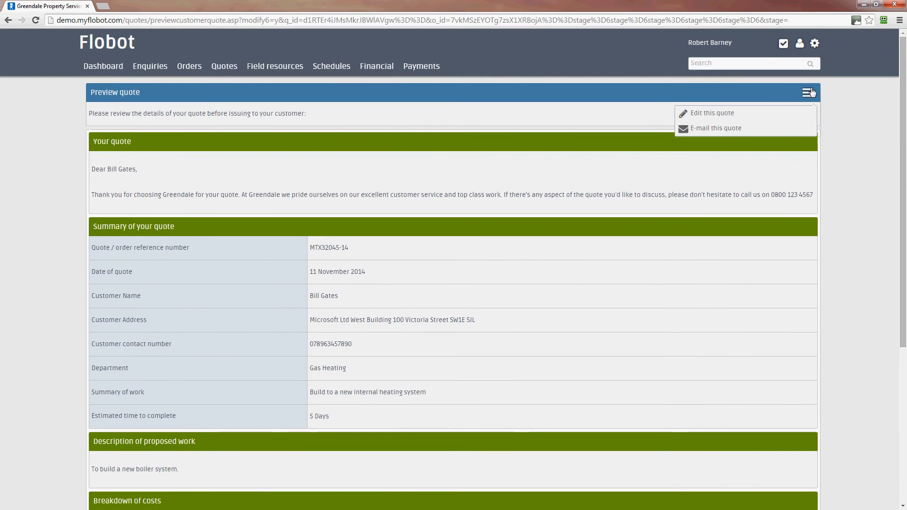
click(722, 132)
click(337, 116)
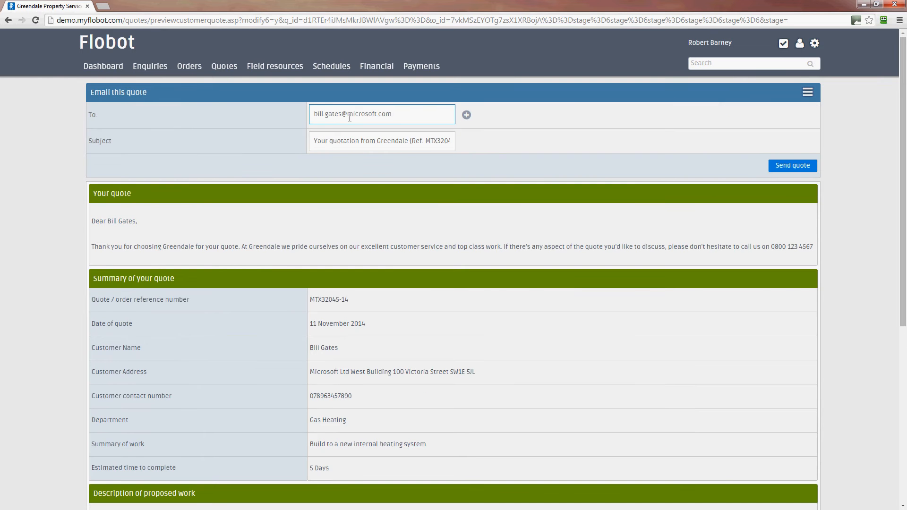
click(466, 115)
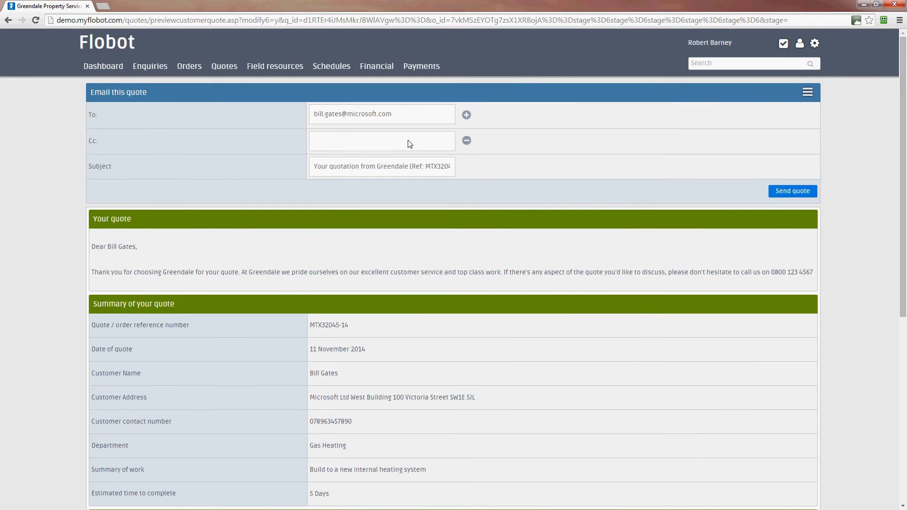
click(391, 150)
click(315, 168)
click(510, 184)
click(804, 196)
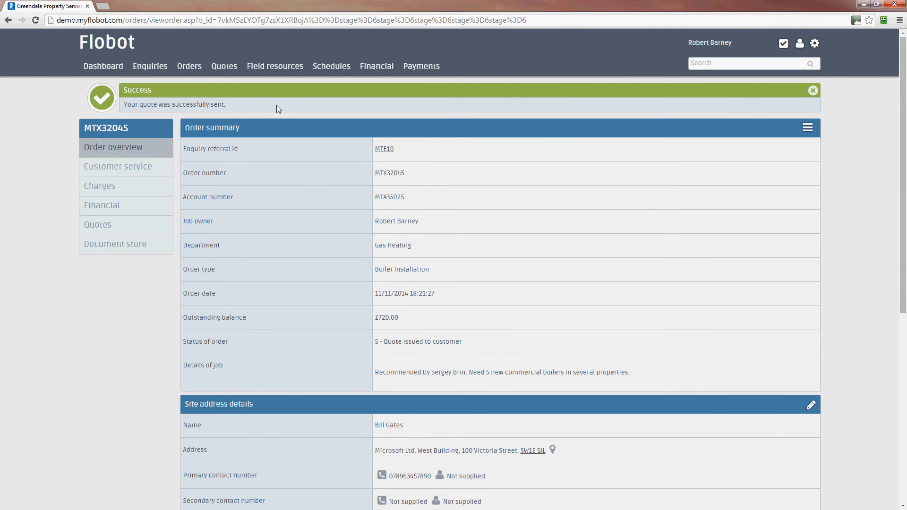
Step: Review the order's sent status and its quote e-mailed log entry, then list the order's quotes
click(813, 91)
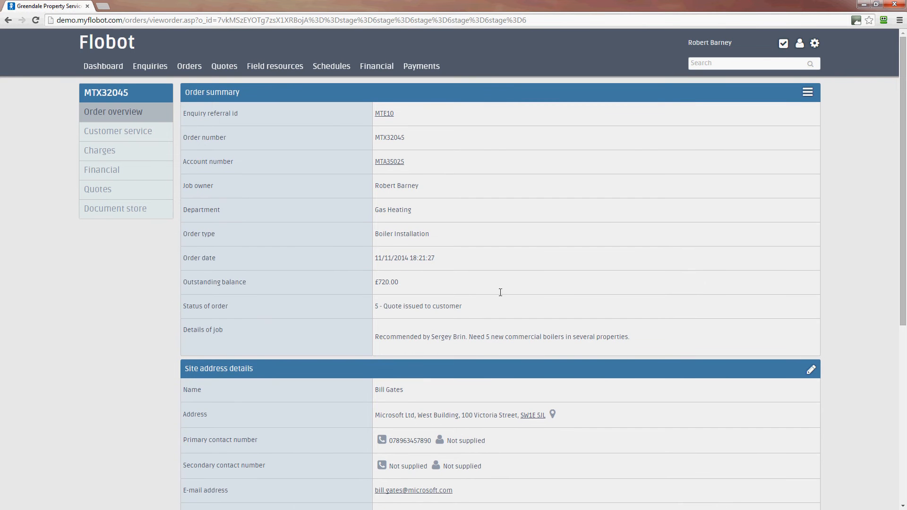
drag(470, 307, 356, 306)
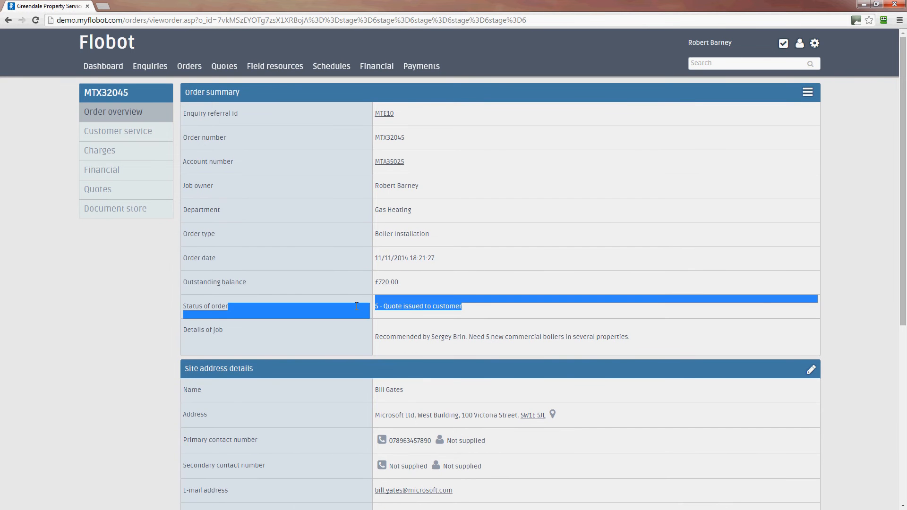
click(710, 320)
scroll(710, 319, down, 4)
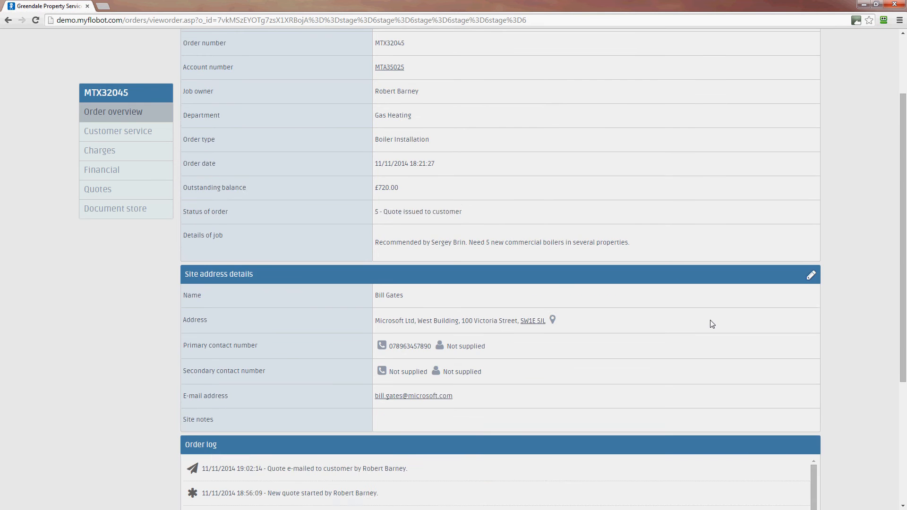
scroll(710, 323, down, 1)
scroll(619, 346, down, 1)
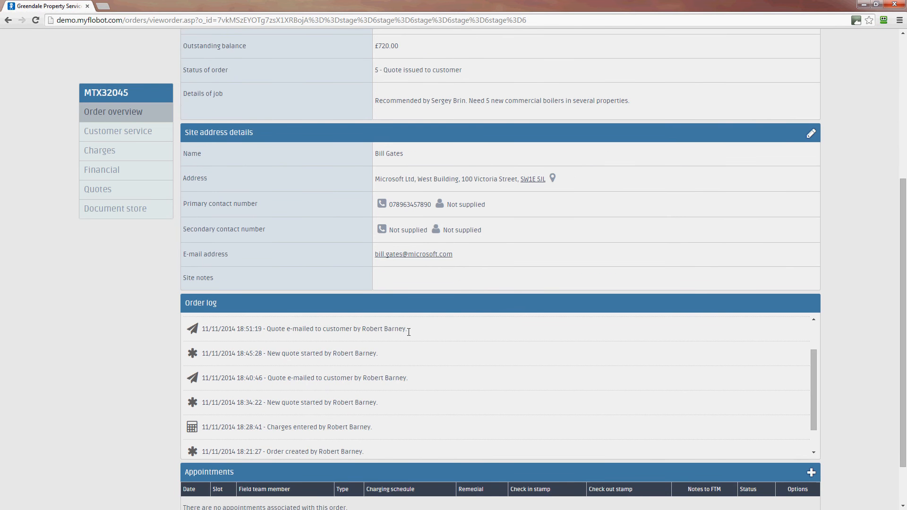
drag(409, 331, 266, 331)
click(412, 368)
drag(810, 367, 812, 410)
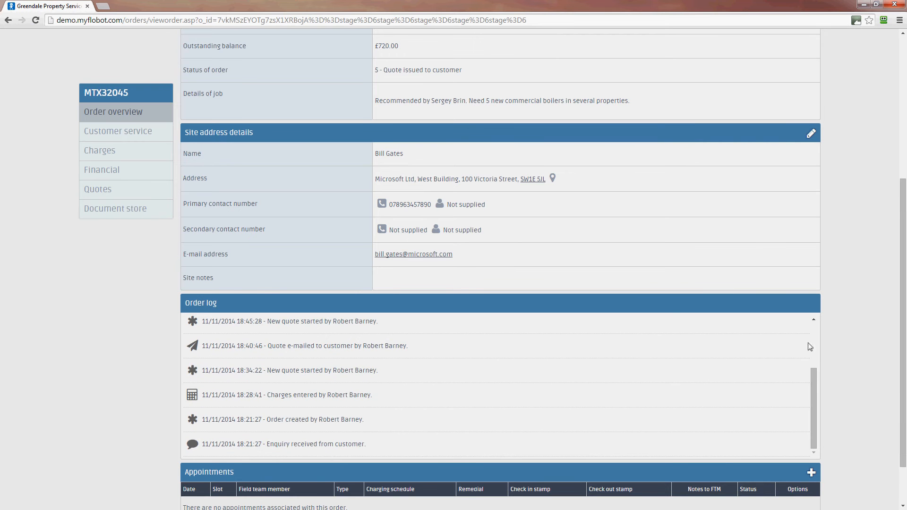
click(116, 191)
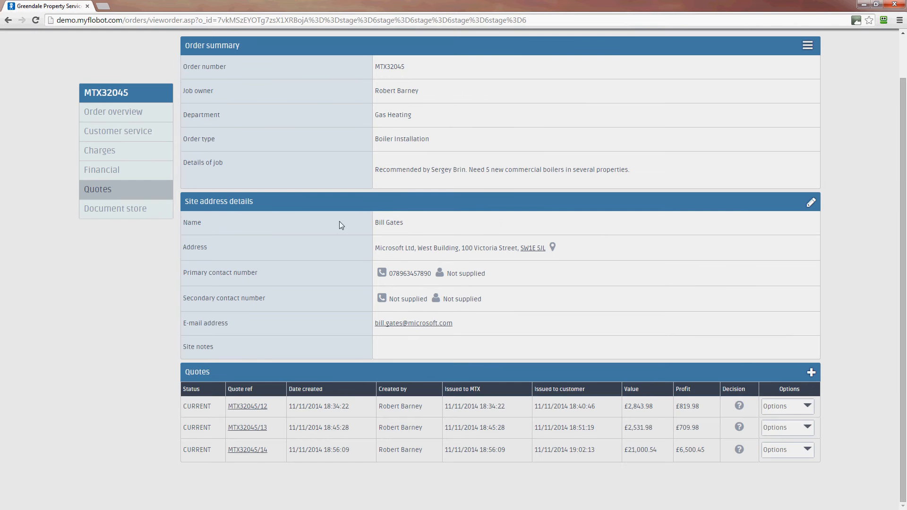
Step: Open the newest £21,000.54 quote, then switch to the company-wide quote log for 12/09/2014 to 11/11/2014
click(245, 452)
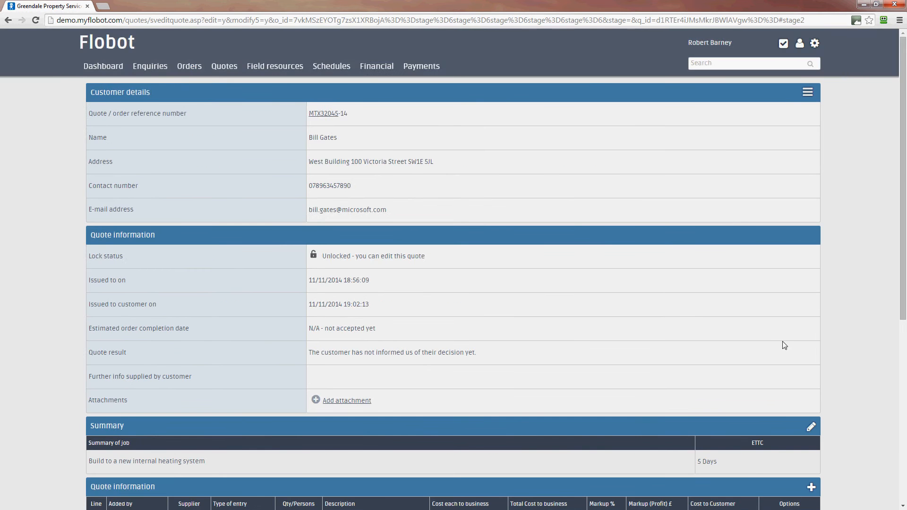
scroll(783, 341, down, 6)
scroll(782, 341, up, 6)
click(221, 66)
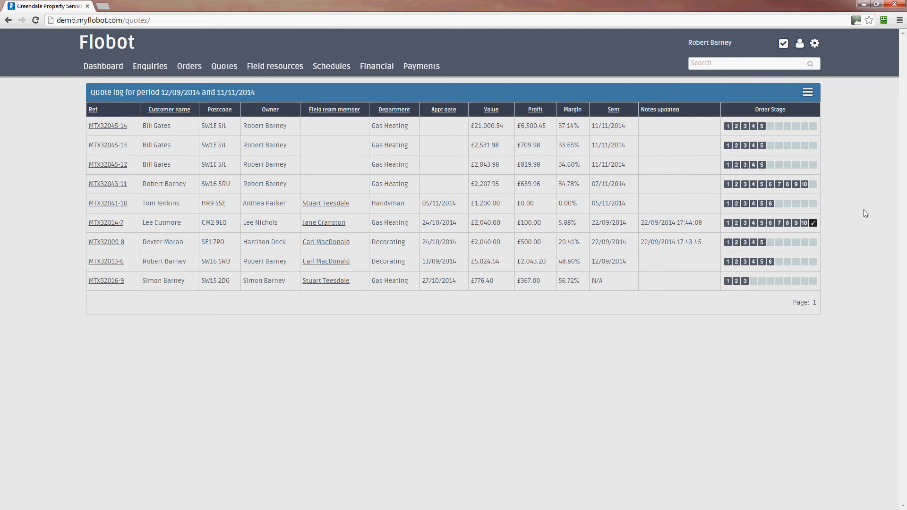
click(807, 93)
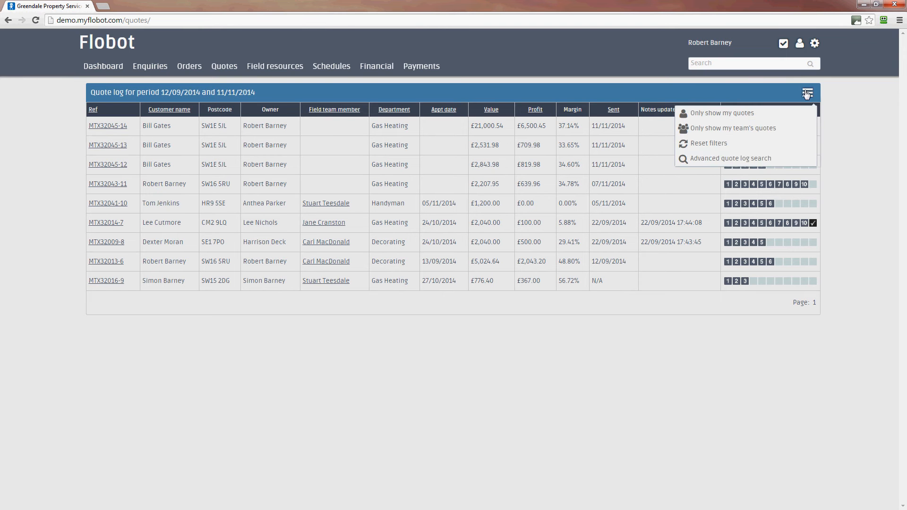
click(750, 159)
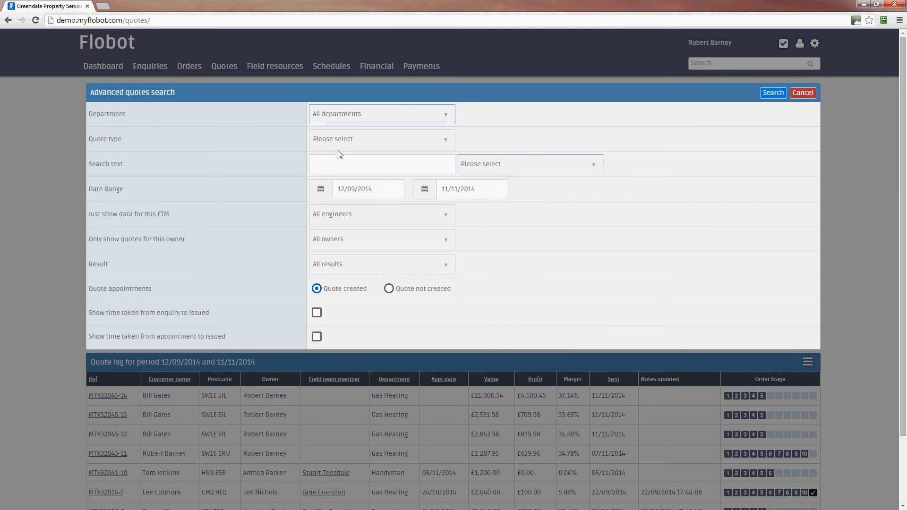
click(393, 213)
click(539, 230)
click(419, 218)
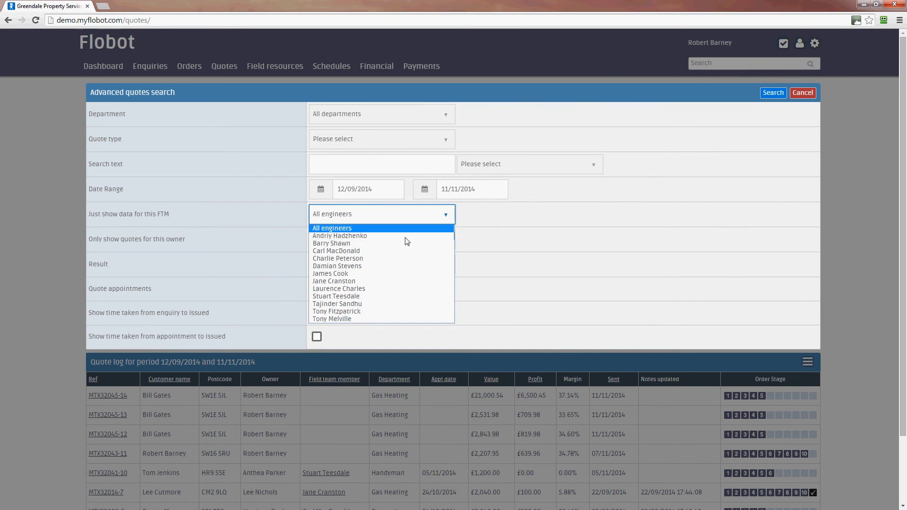
click(566, 264)
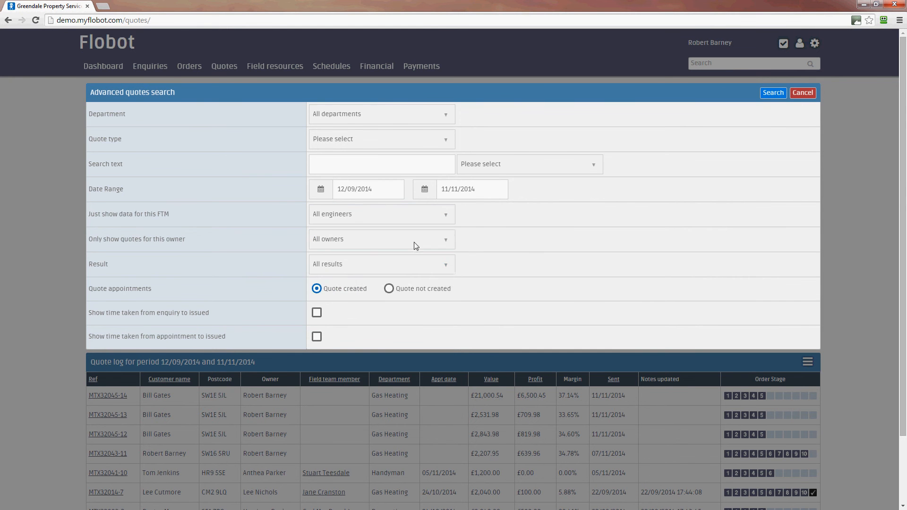
click(415, 241)
click(518, 253)
click(403, 265)
click(604, 287)
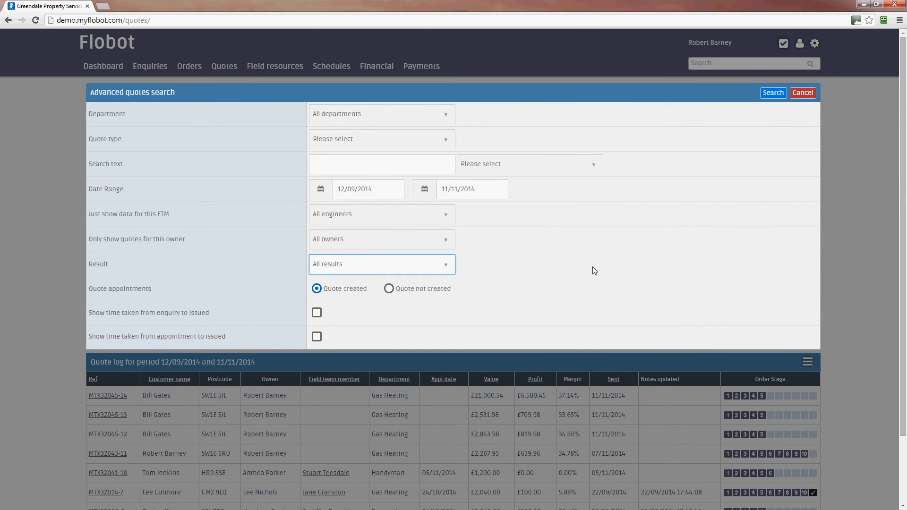
click(389, 142)
click(488, 115)
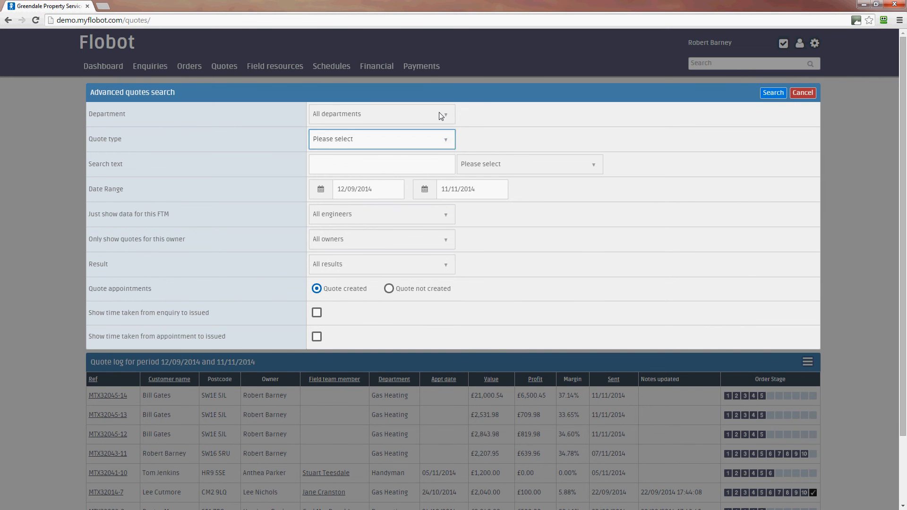
click(809, 94)
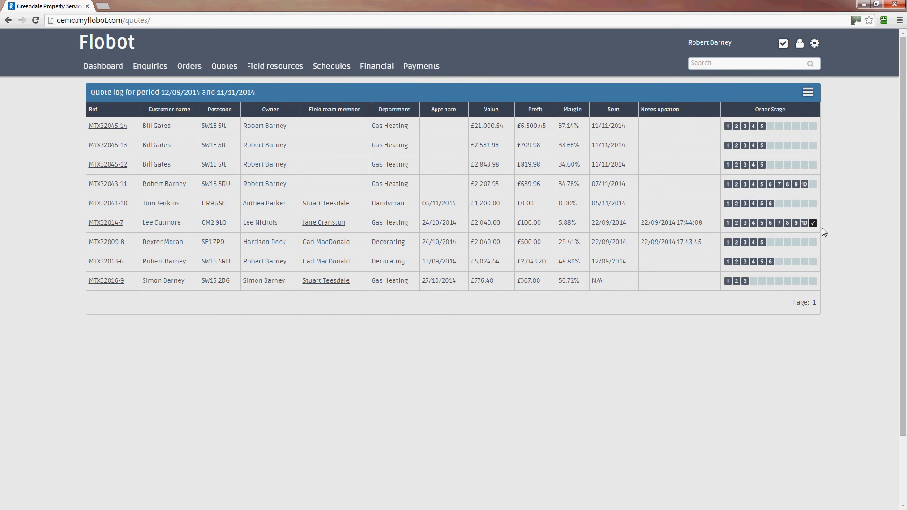
Step: Open the top £21,000.54 quote from the log and check it was issued on 11/11/2014
click(106, 126)
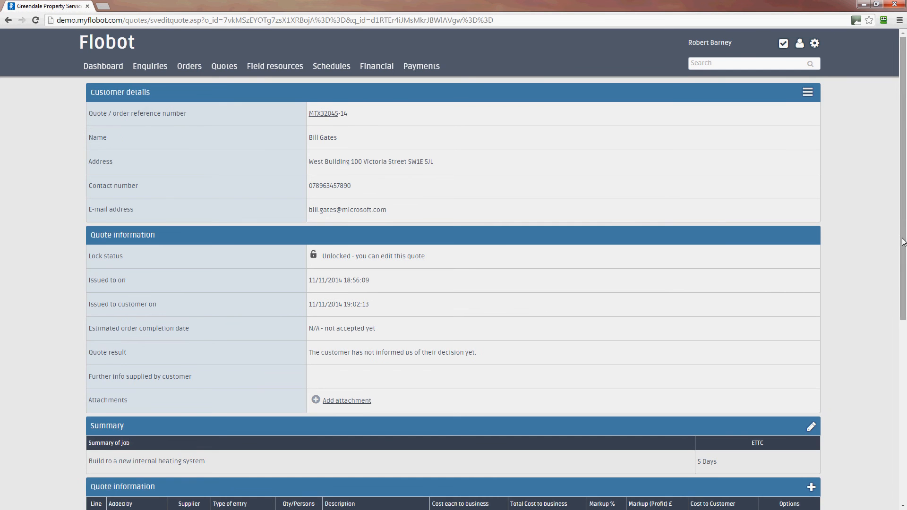
drag(902, 317, 906, 178)
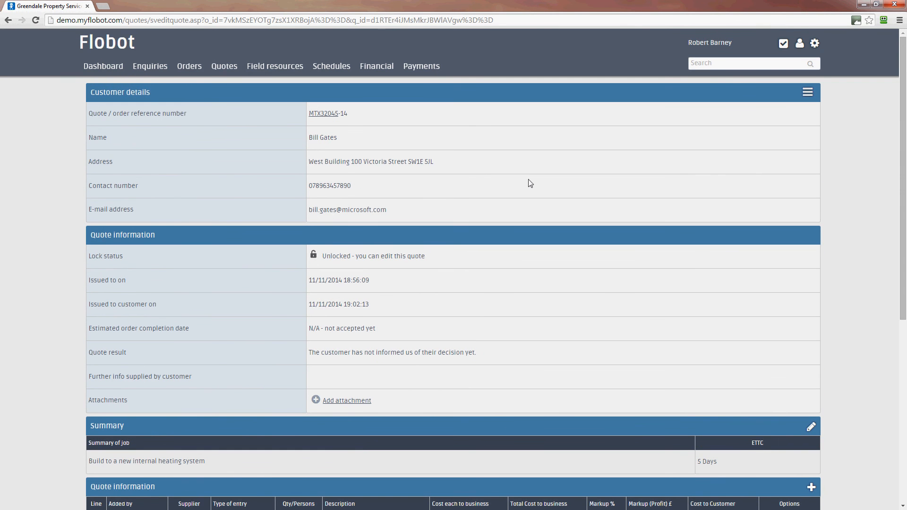